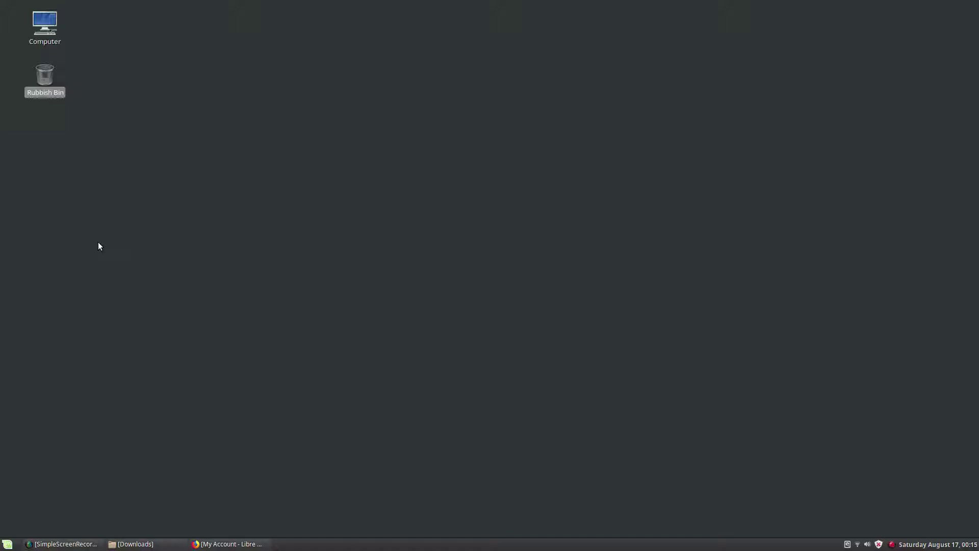
Return to the Libre Wave account, check Orders and Downloads, and open the latest Kazbek order
click(228, 546)
scroll(744, 119, up, 3)
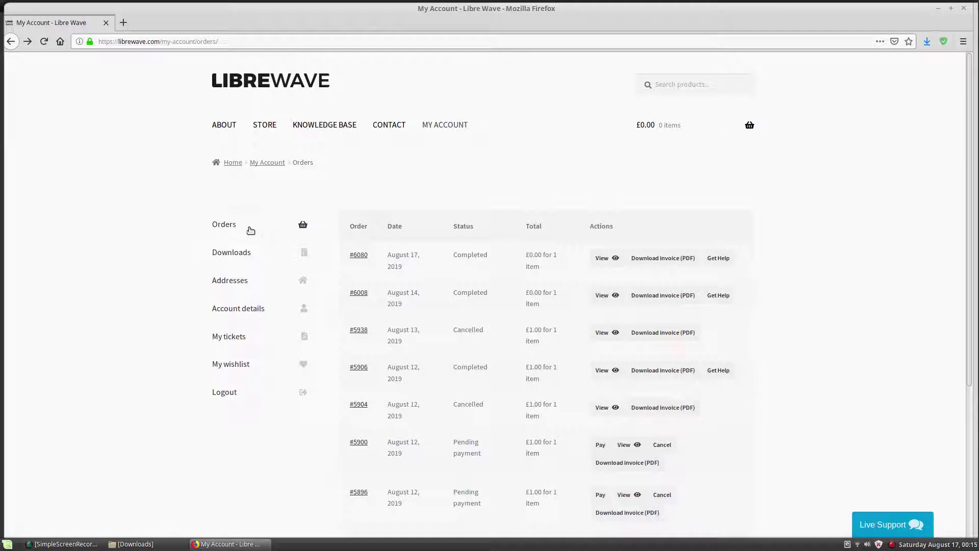
click(228, 231)
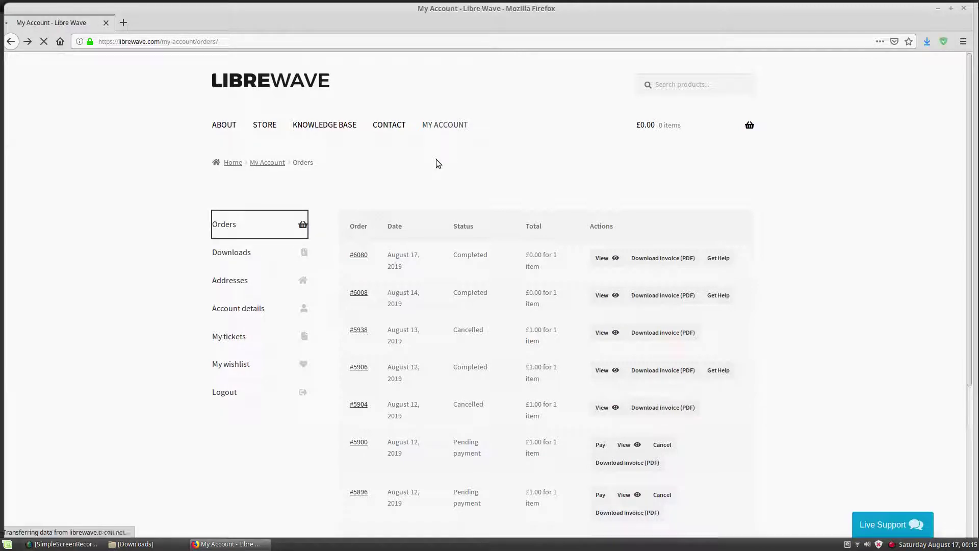
click(234, 255)
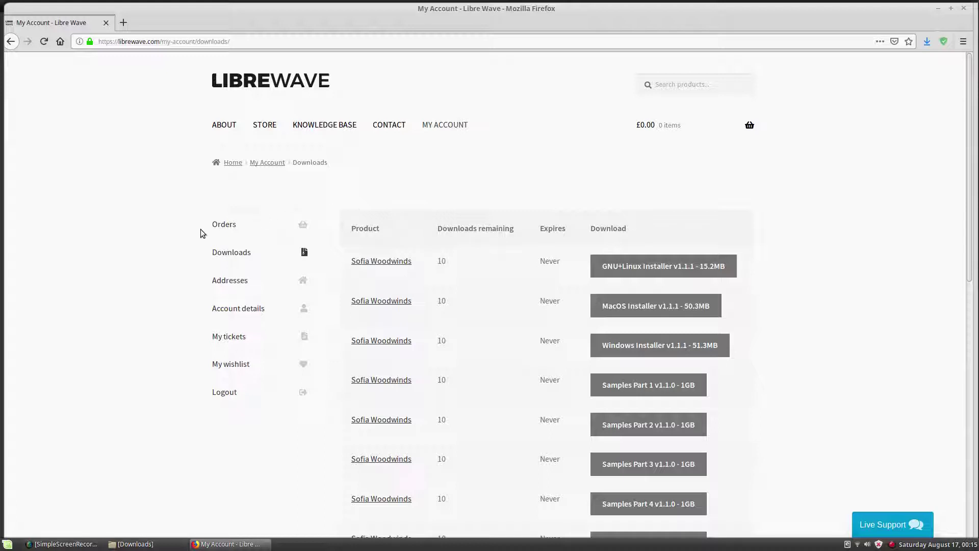
click(229, 223)
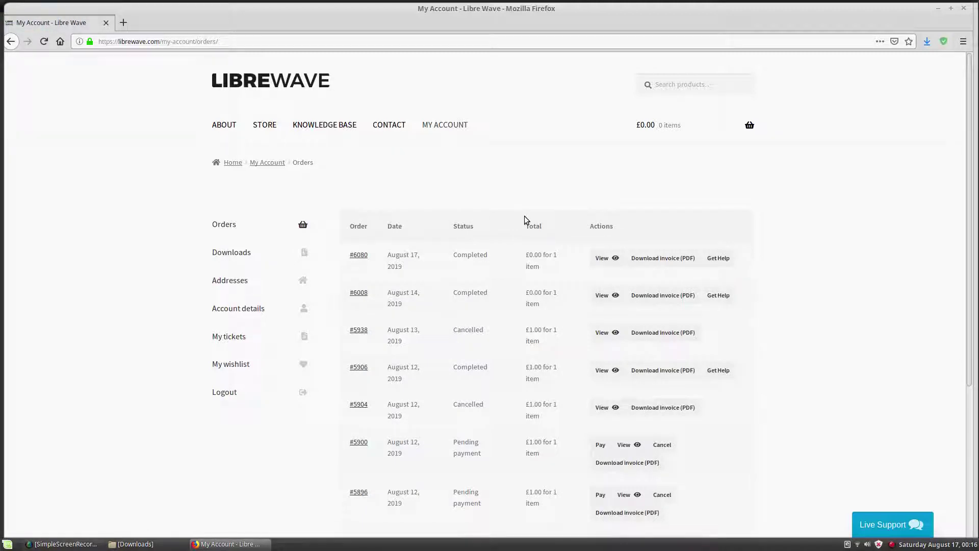
click(357, 255)
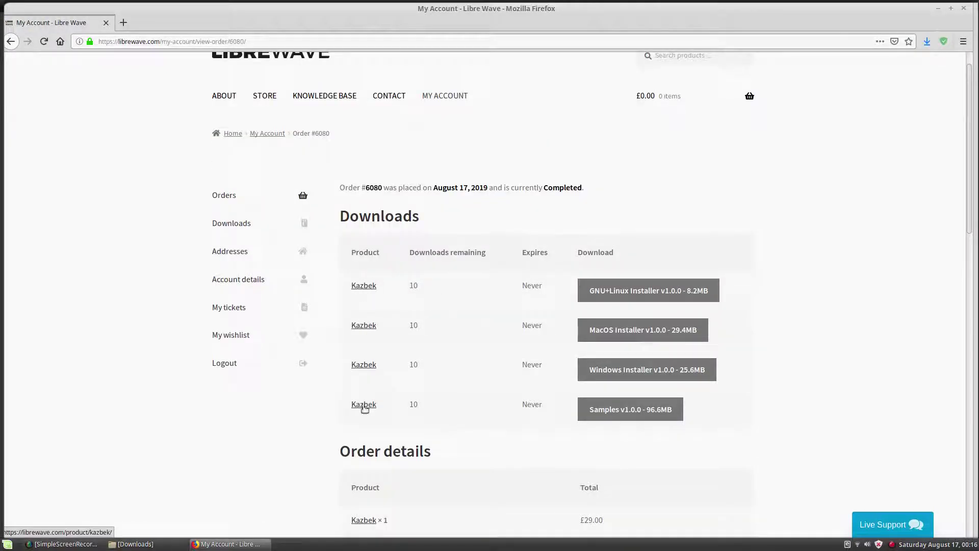
Save the Kazbek GNU+Linux installer to disk
click(429, 286)
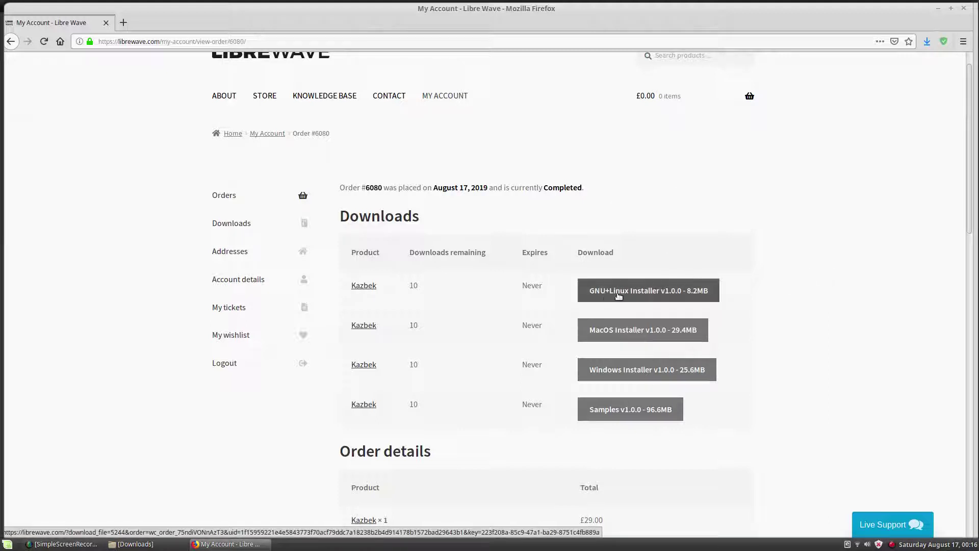
click(647, 294)
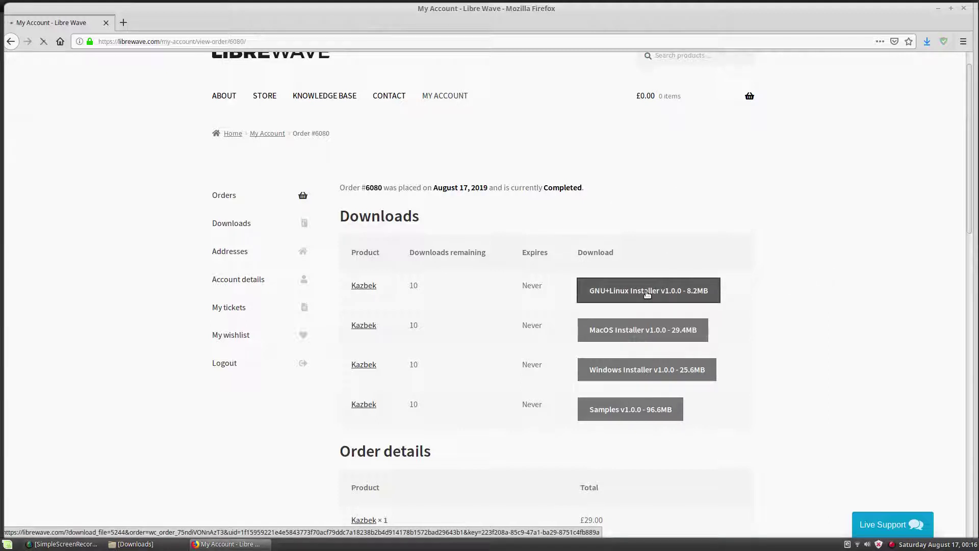
click(154, 208)
click(308, 251)
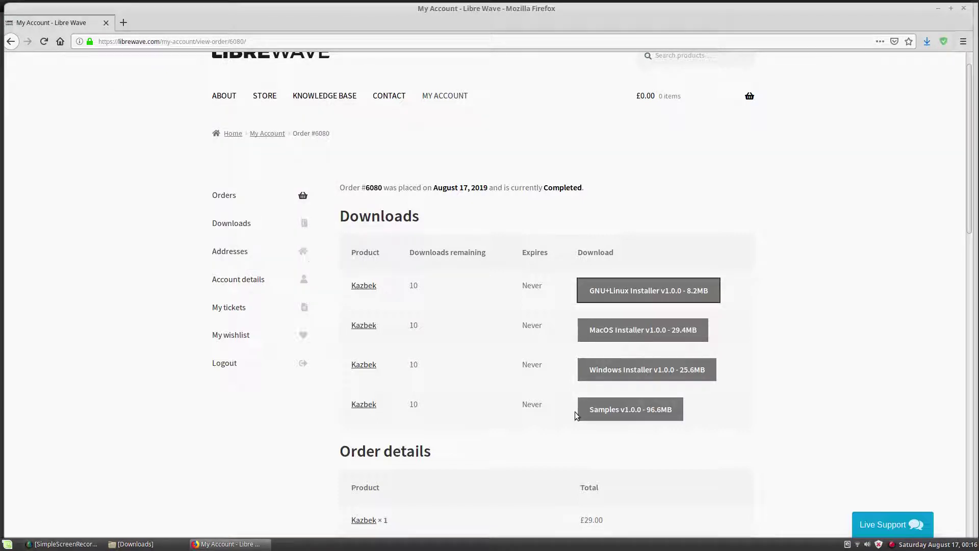
Save the Kazbek_1_0_0_Samples.hr1 file, then go back to the orders list
scroll(734, 377, down, 1)
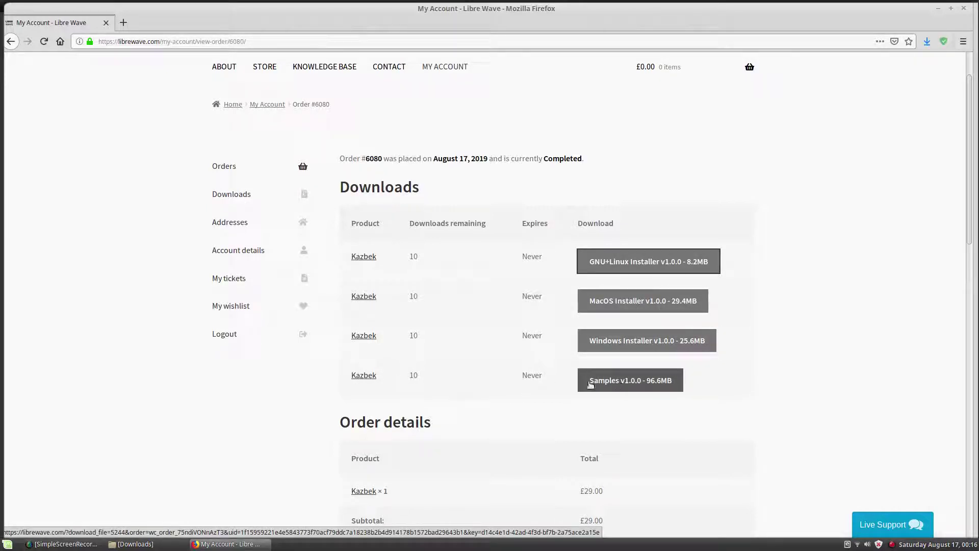
click(664, 384)
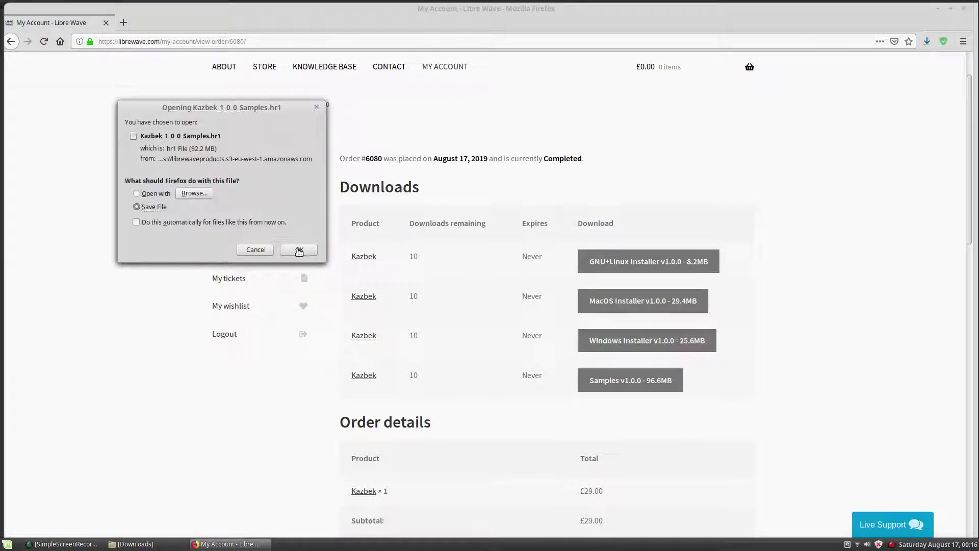
click(299, 250)
click(223, 169)
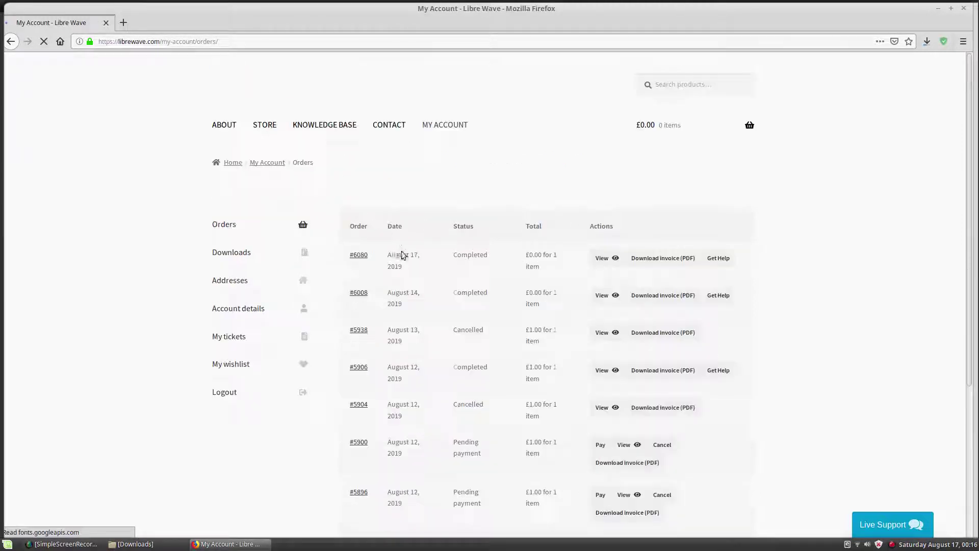
Open the Sofia Woodwinds order and scroll through its download buttons
click(359, 292)
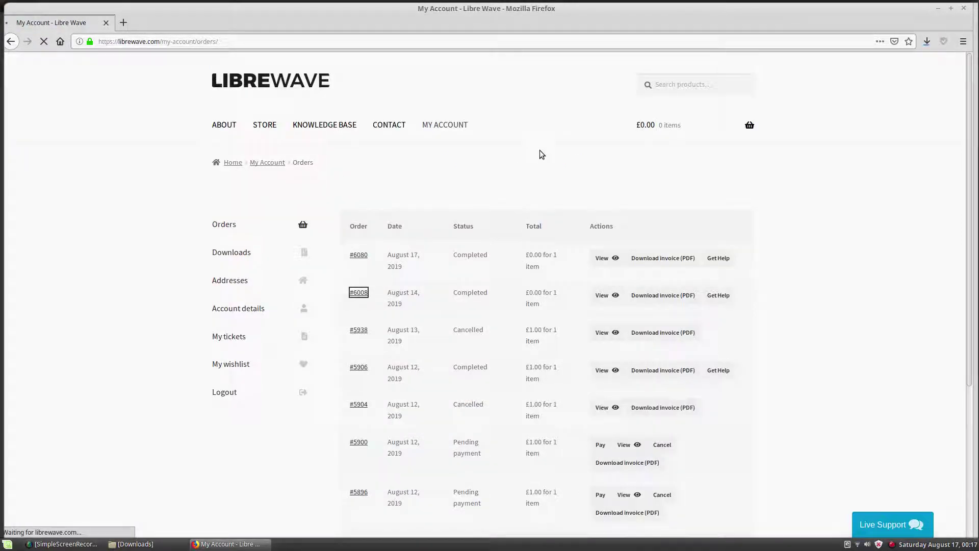
scroll(756, 190, down, 3)
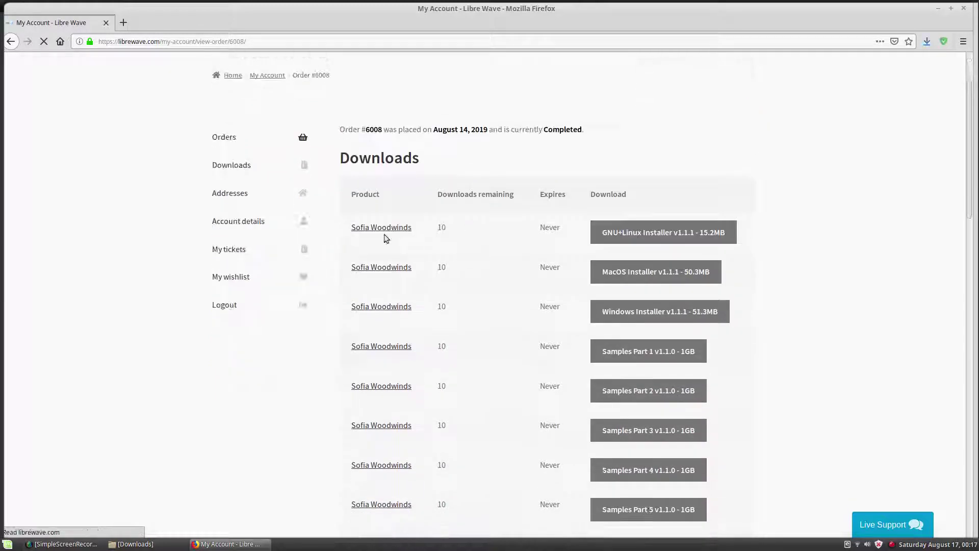
scroll(648, 311, down, 4)
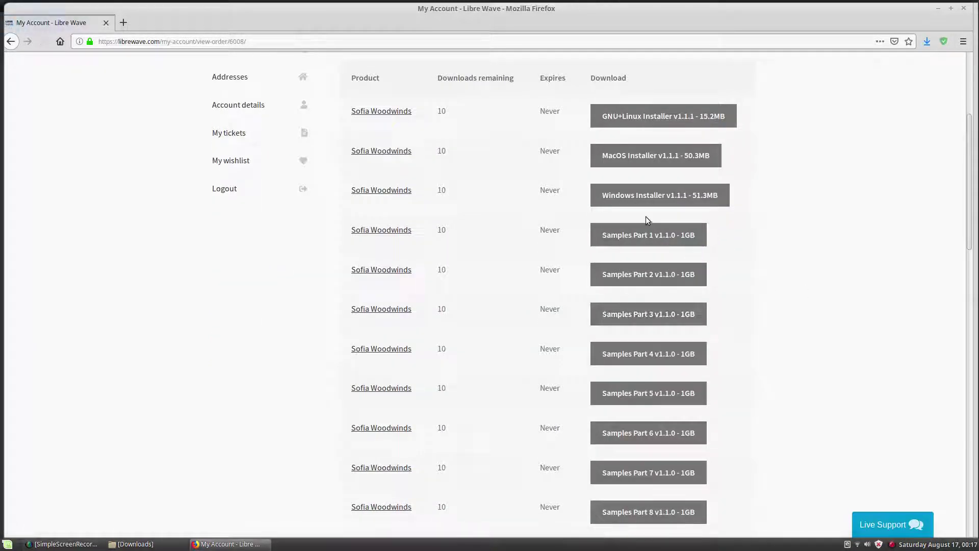
scroll(649, 219, down, 5)
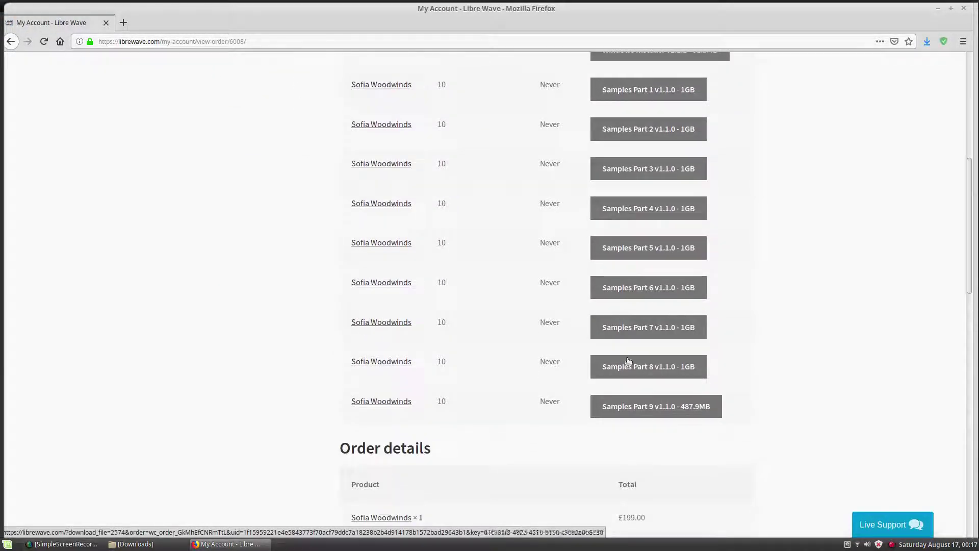
scroll(807, 238, up, 3)
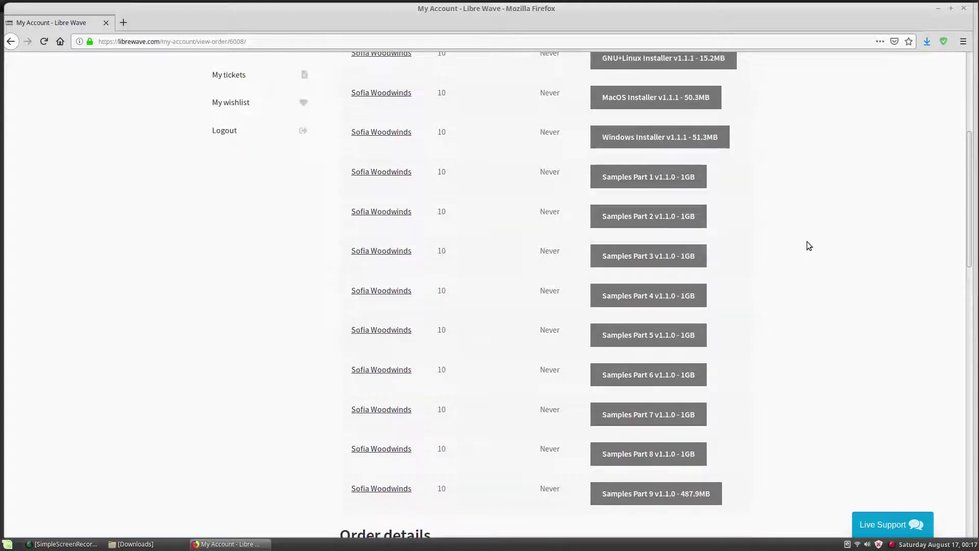
scroll(807, 247, up, 3)
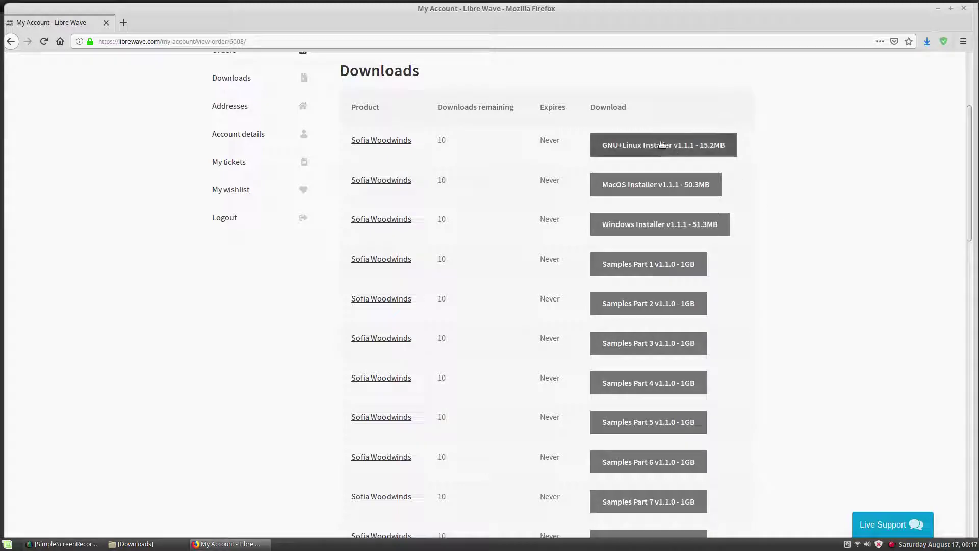
scroll(780, 160, up, 3)
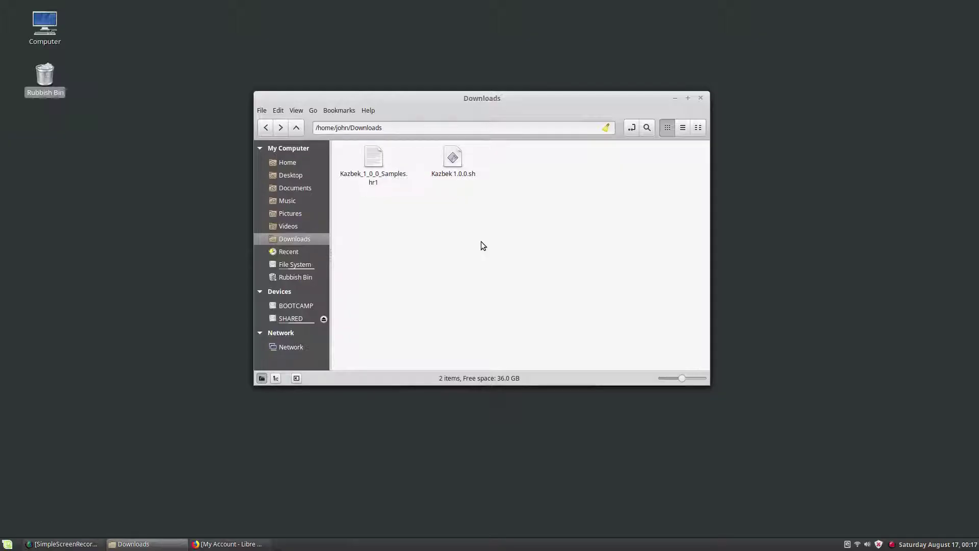
click(454, 160)
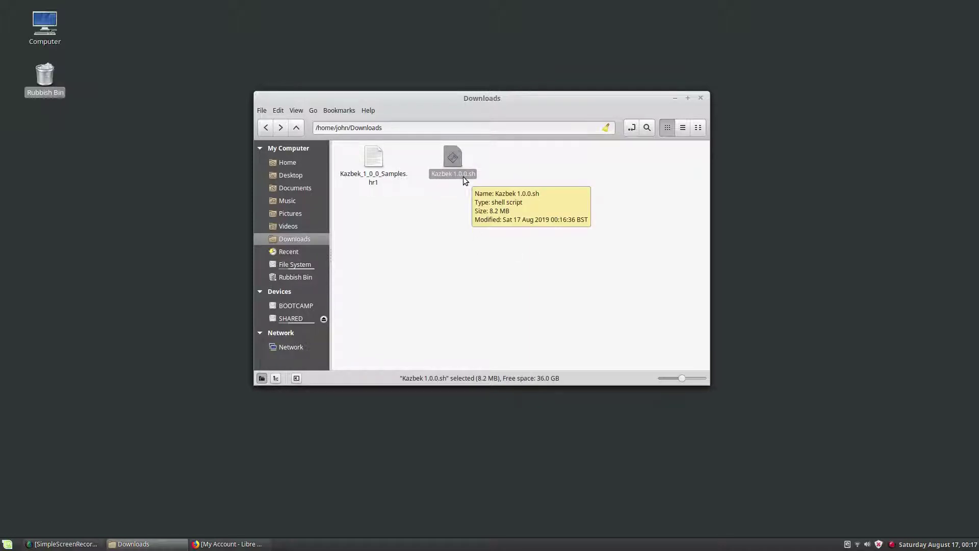
click(353, 180)
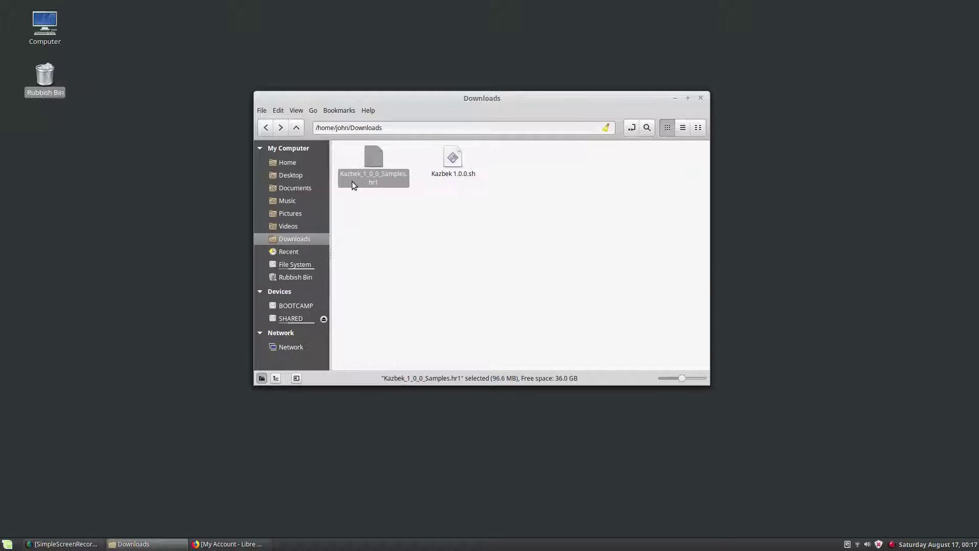
click(372, 185)
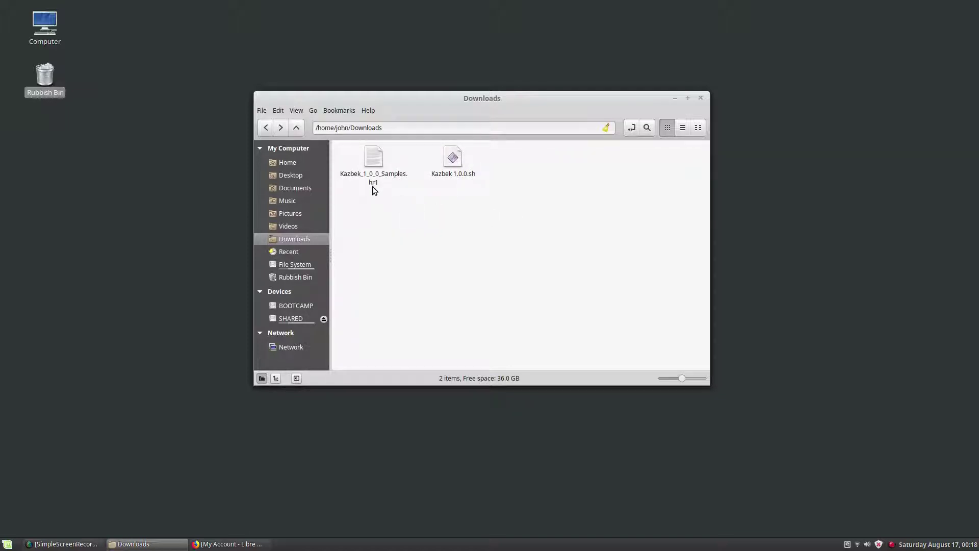
mouse_move(374, 187)
mouse_move(367, 169)
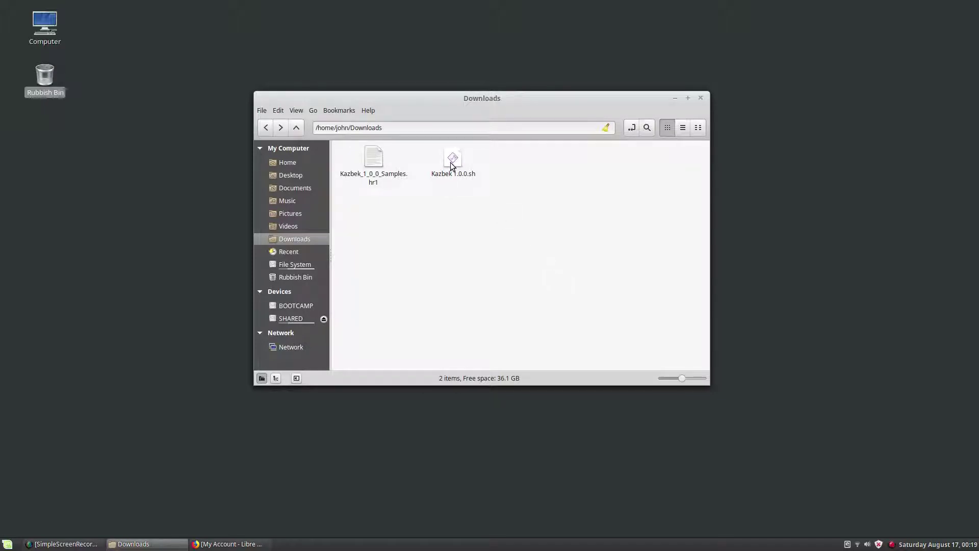
Enable 'Allow executing file as program' in the Permissions of Kazbek 1.0.0.sh
click(460, 183)
right_click(450, 157)
click(513, 293)
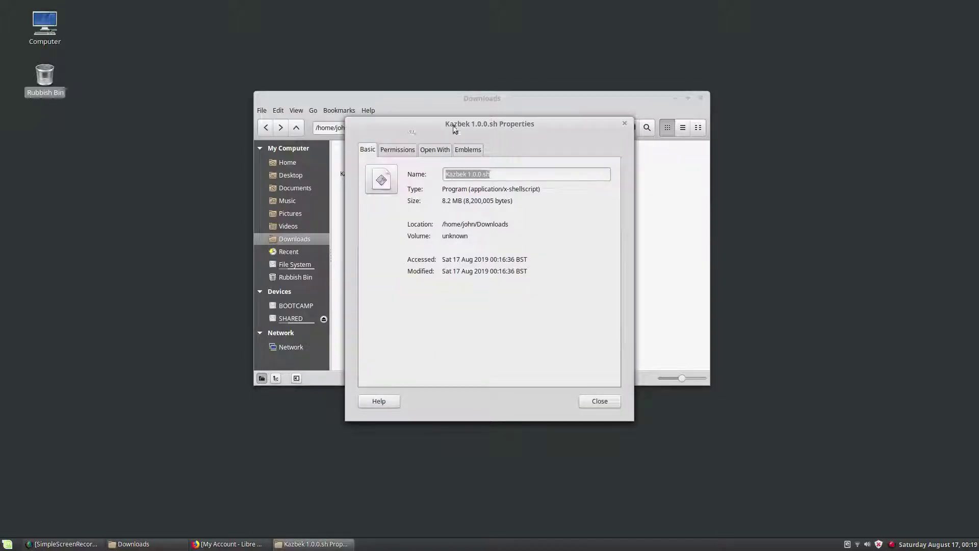
click(389, 152)
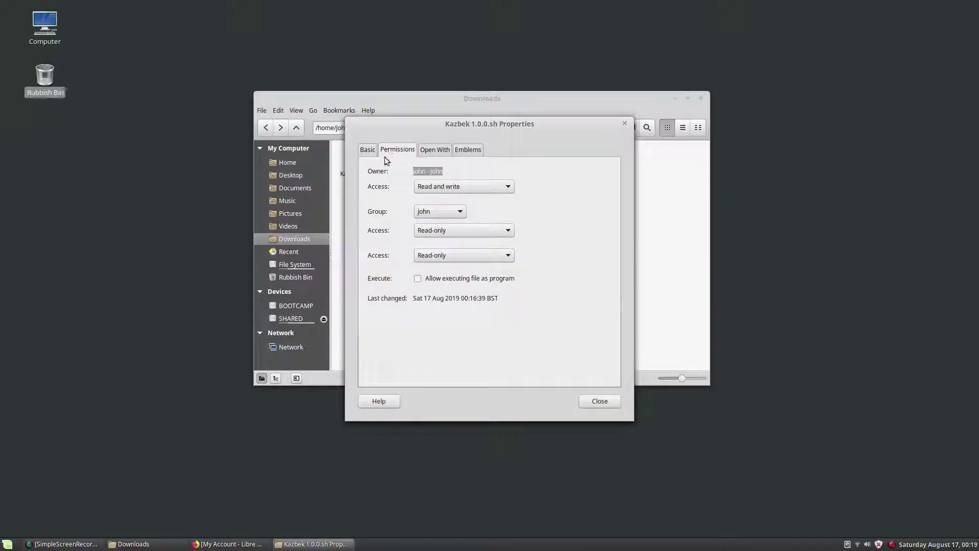
click(418, 279)
click(600, 401)
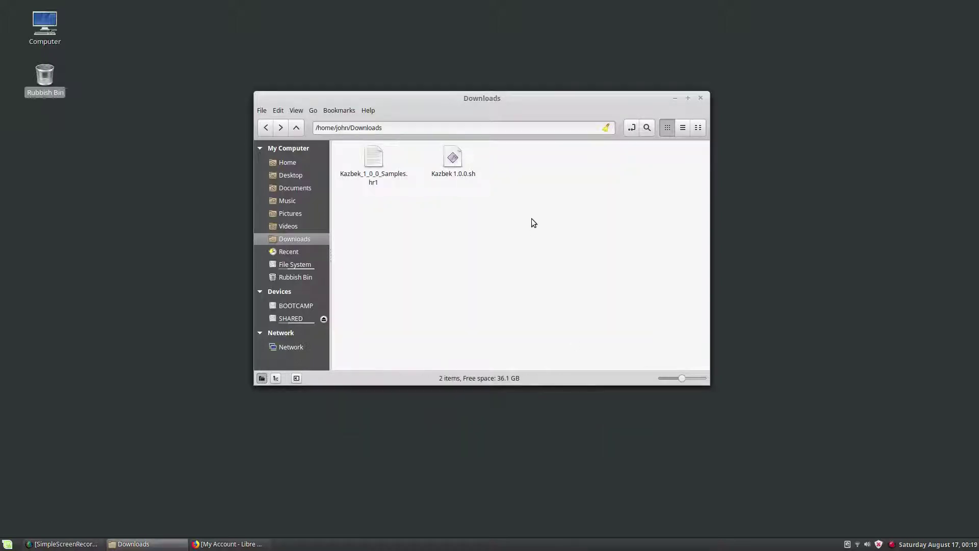
Open a terminal in /home/john/Downloads and drop the Kazbek 1.0.0.sh path at its prompt
key(ctrl+alt+t)
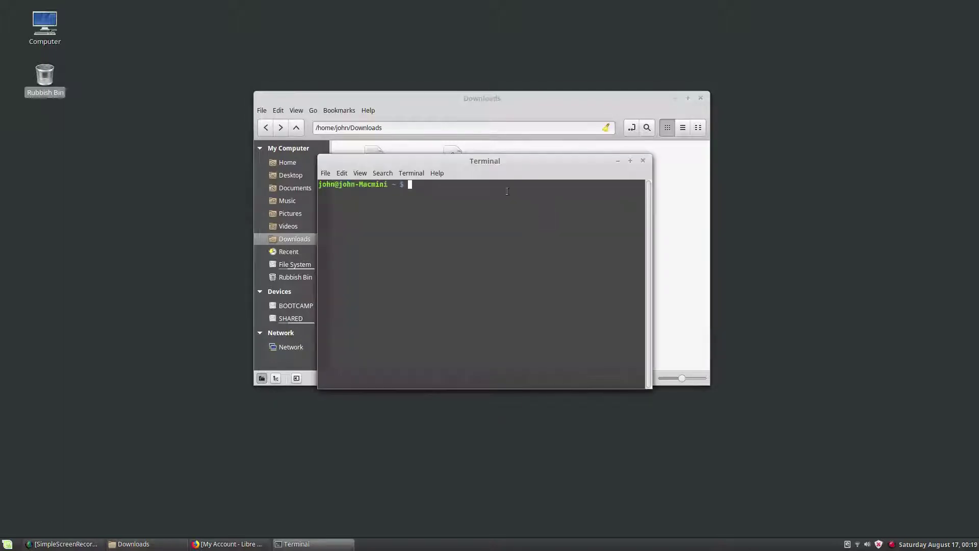
drag(491, 159, 510, 197)
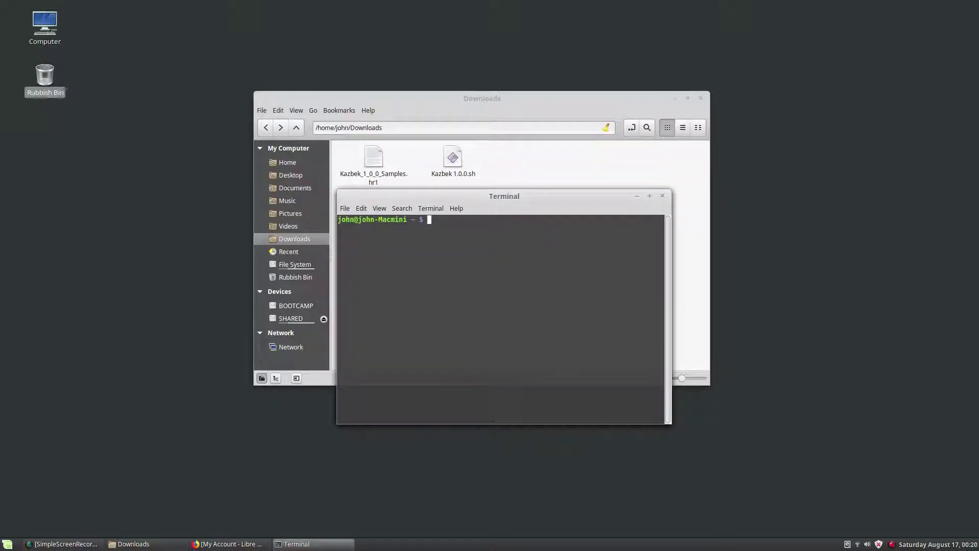
text(cd /home/john/Downloads)
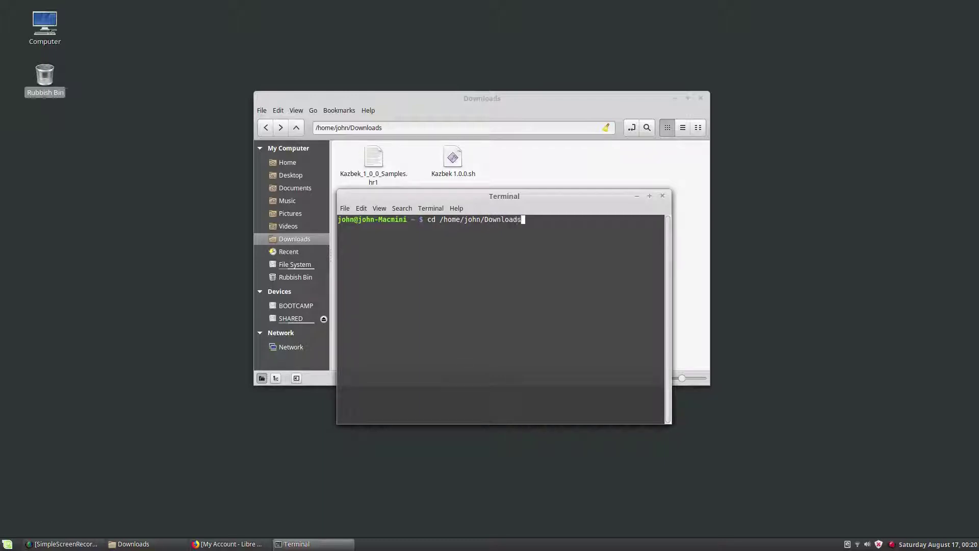
key(Return)
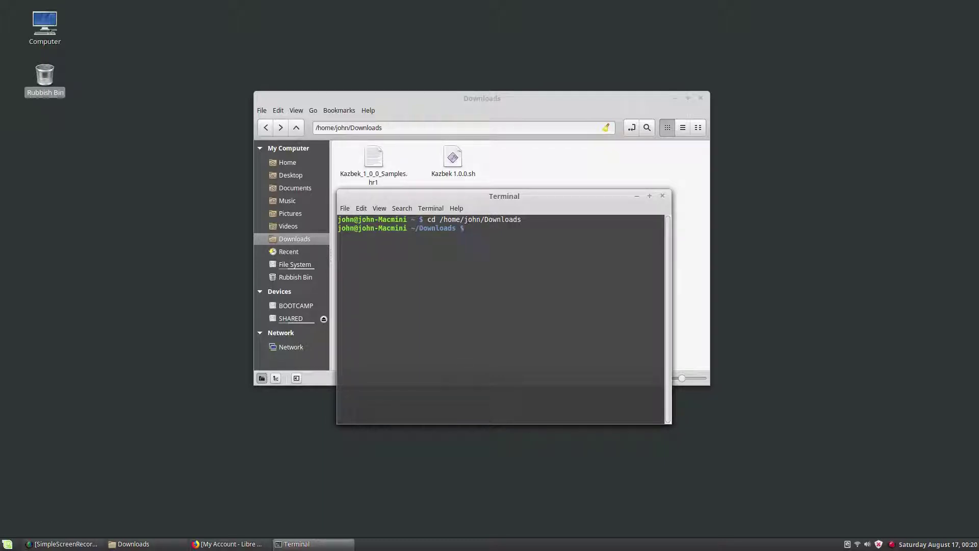
drag(453, 159, 536, 405)
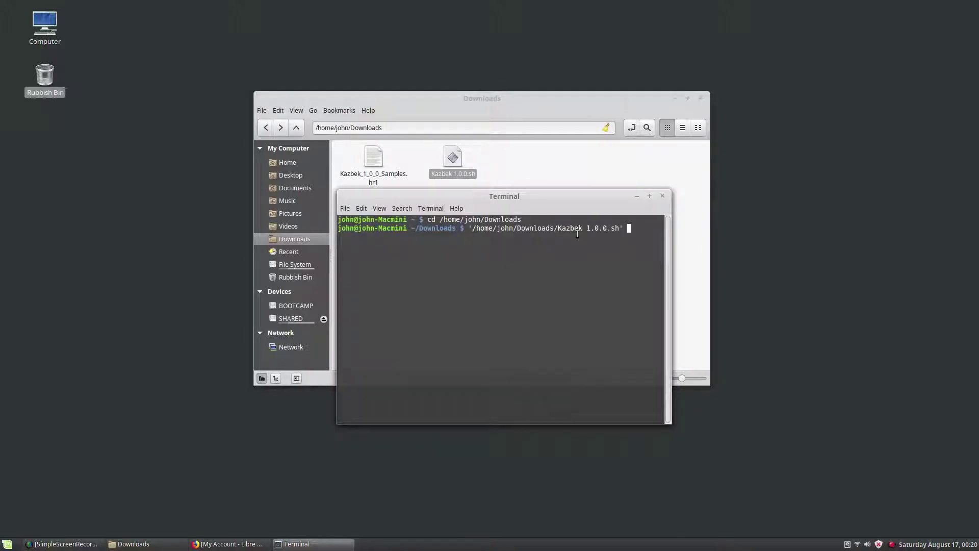
Run the Kazbek installer script full-screen and page through its licence text
key(Return)
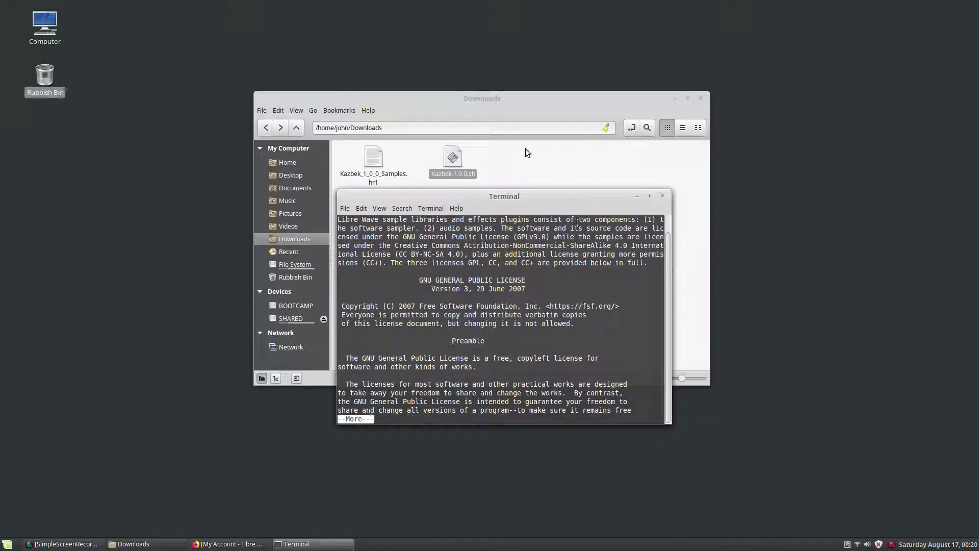
double_click(495, 195)
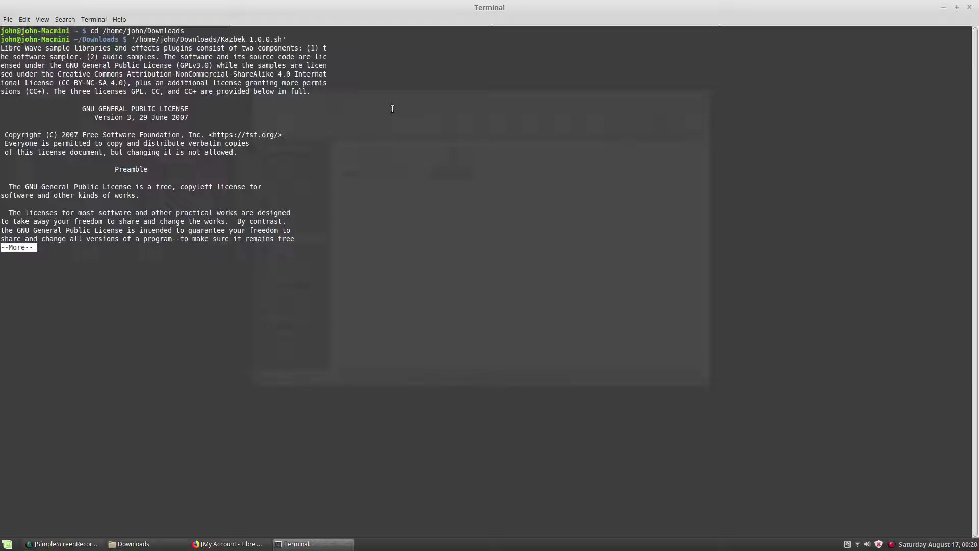
key(Return)
key(Return)
key(Return)
key(Return)
key(Return)
key(Return)
key(Return)
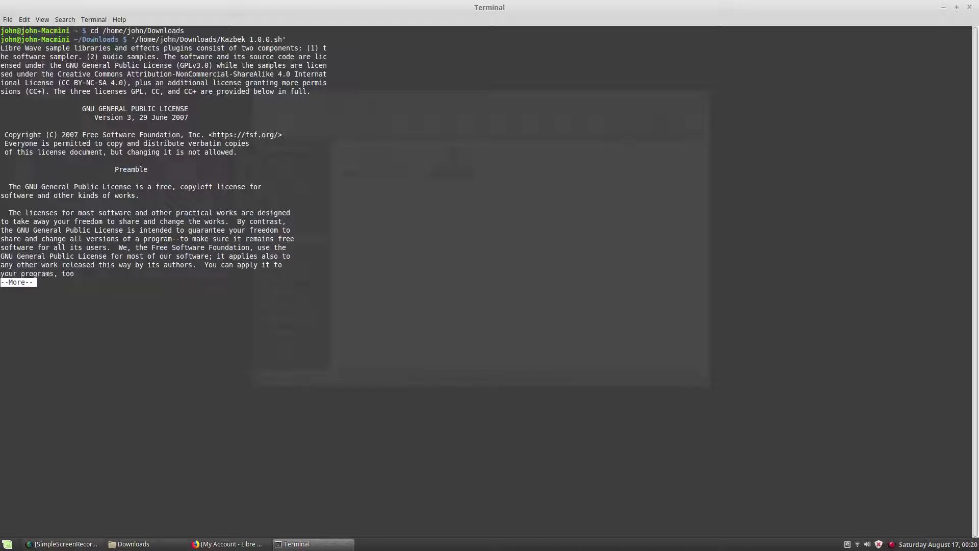
key(Return)
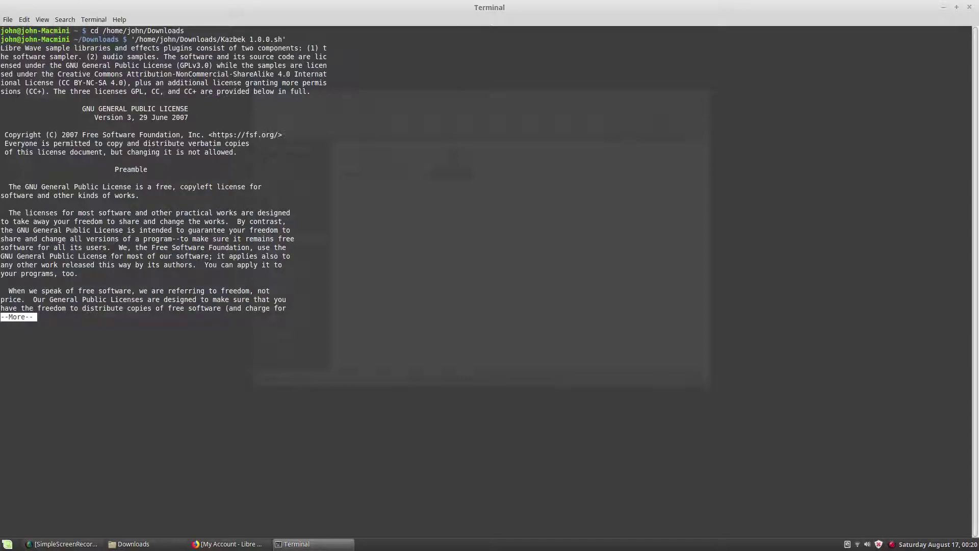
key(space)
key(space)
key(space)
key(space)
key(space)
key(space)
key(space)
key(space)
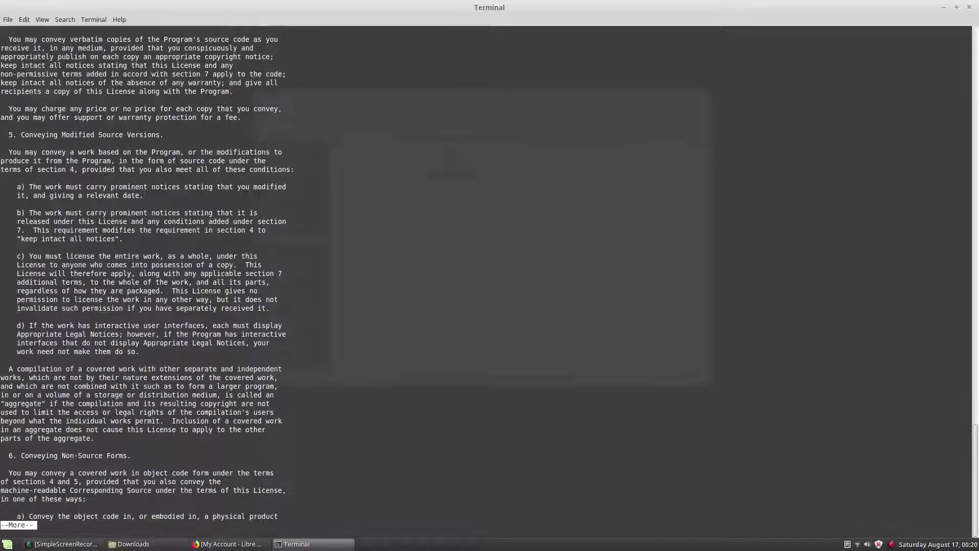
key(space)
key(space)
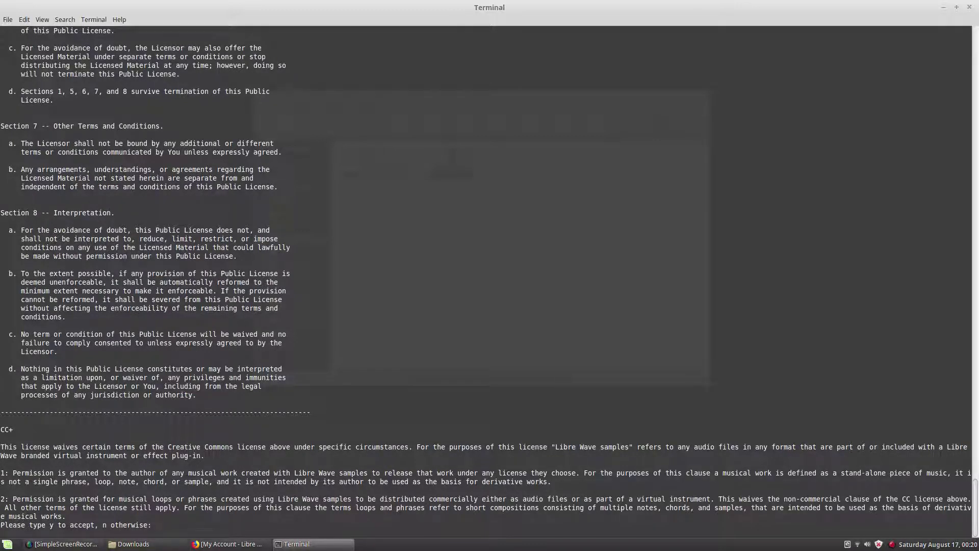
Answer y to accept the licence and y again to install the plugin
text(y)
key(Return)
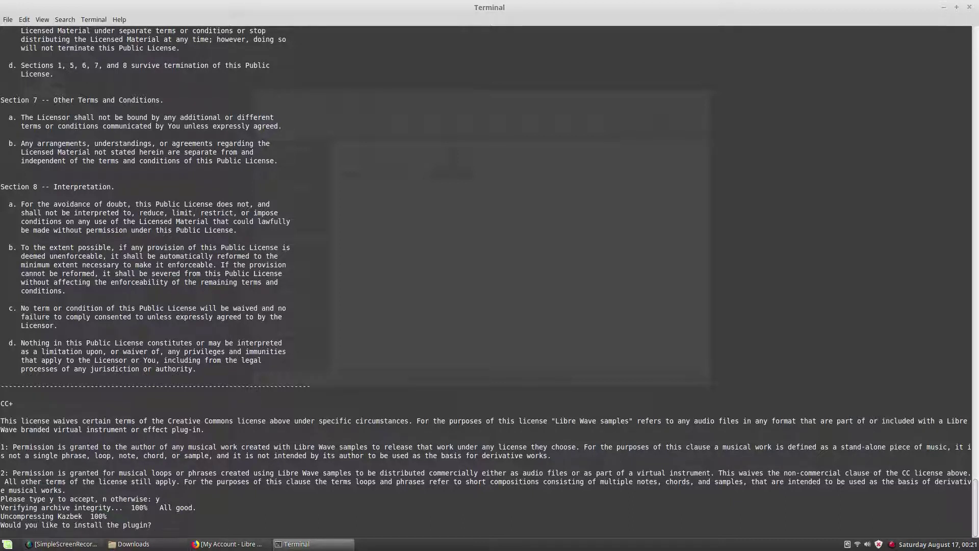
text(y)
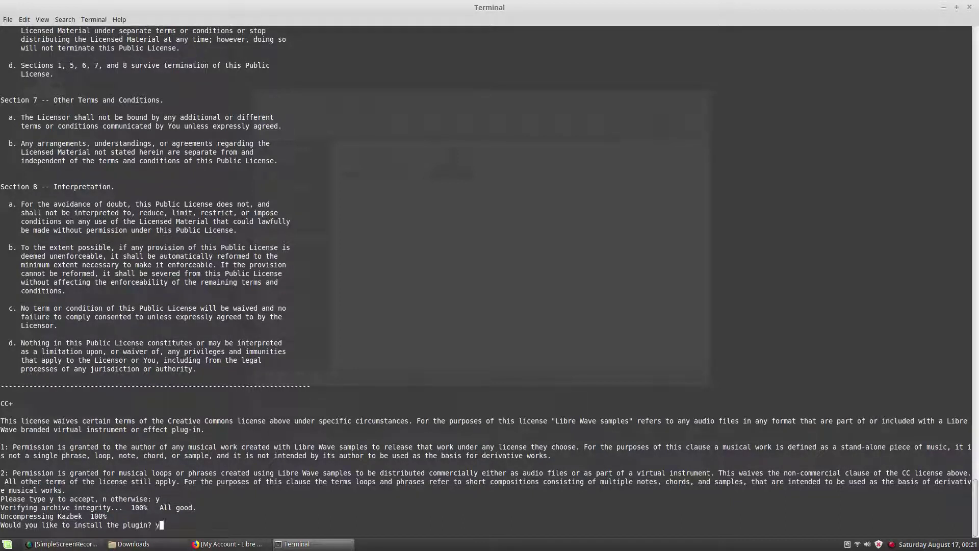
key(Return)
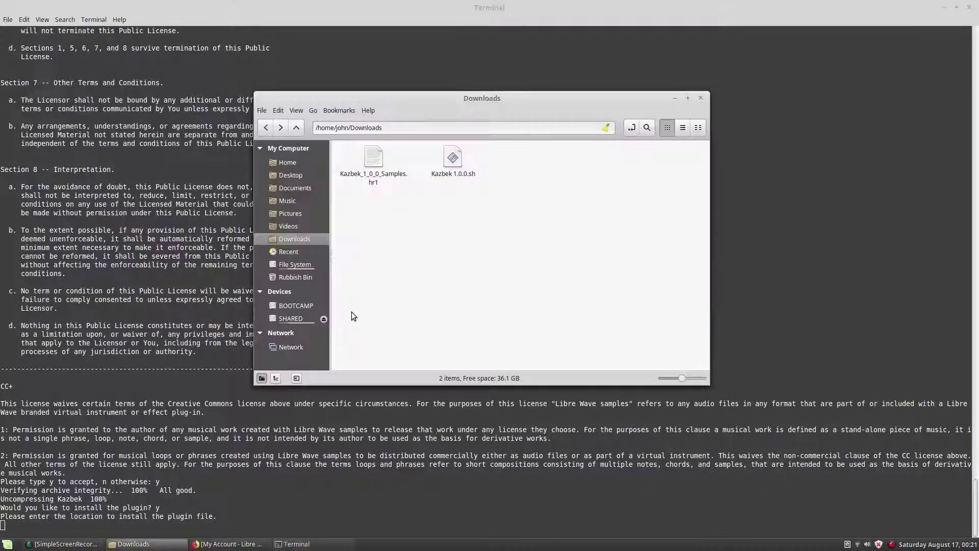
Give /home/john/.vst, copied from Nemo, as the install location, then exit the terminal
click(296, 128)
scroll(499, 217, down, 3)
scroll(498, 217, down, 3)
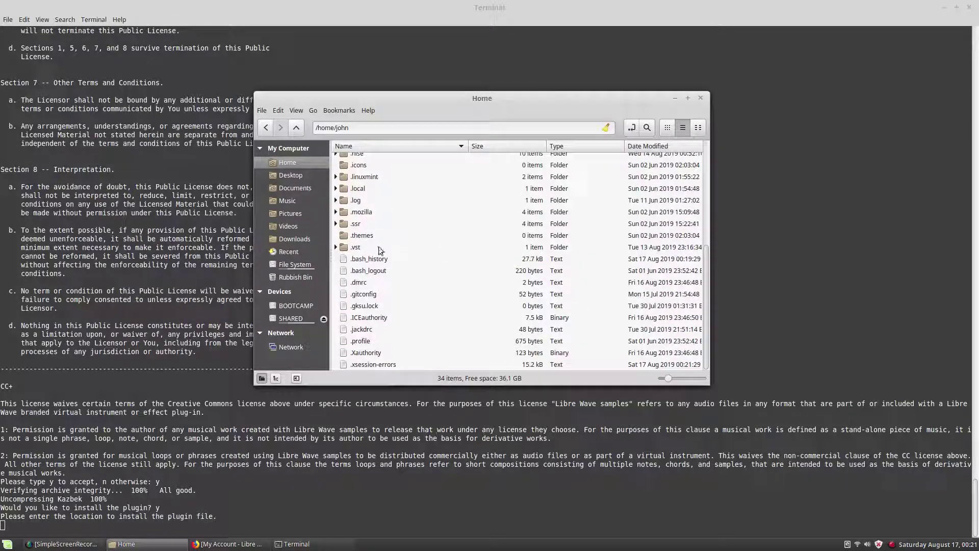
double_click(357, 276)
triple_click(409, 127)
click(249, 488)
middle_click(284, 474)
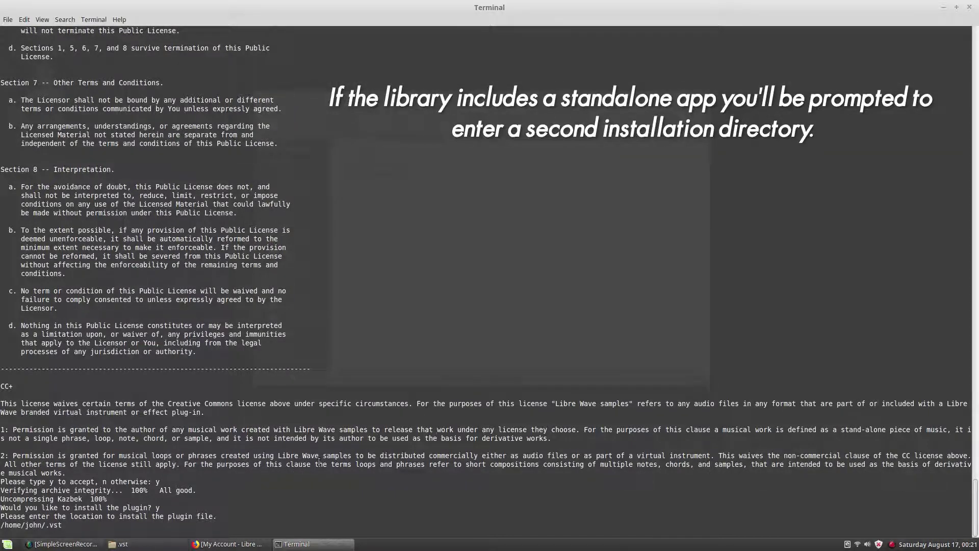
key(Return)
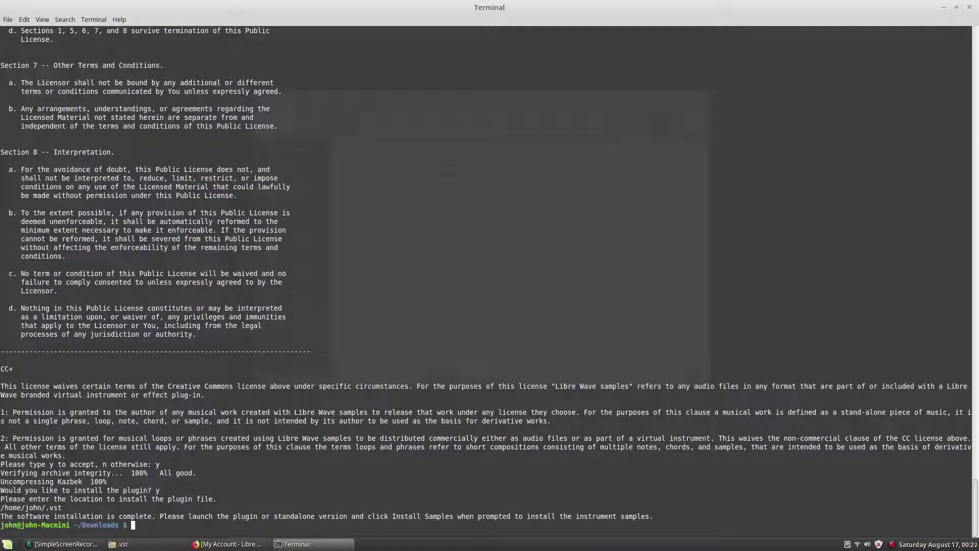
text(xit)
key(Return)
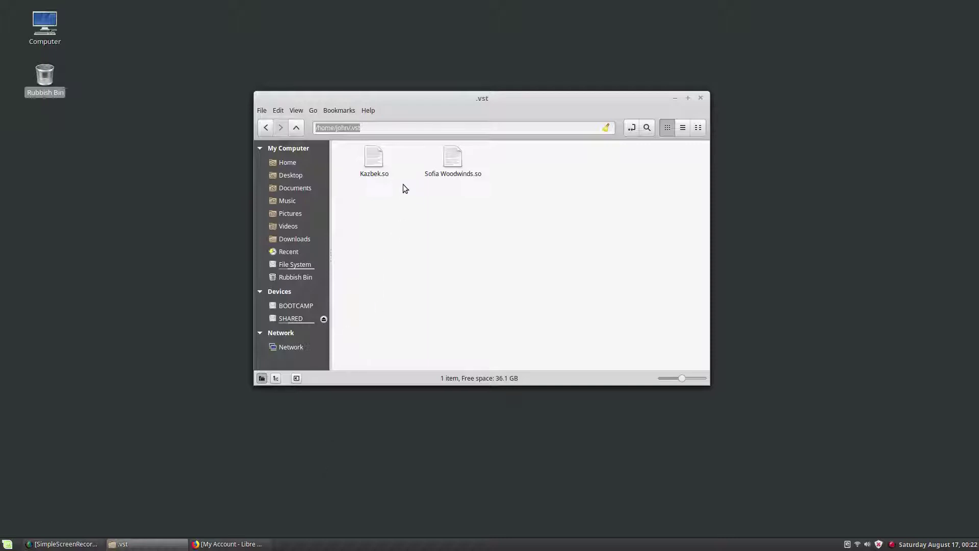
Check Kazbek.so in .vst, launch REAPER via the menu search, and minimise the .vst window
click(373, 165)
click(379, 204)
key(super)
text(reaper)
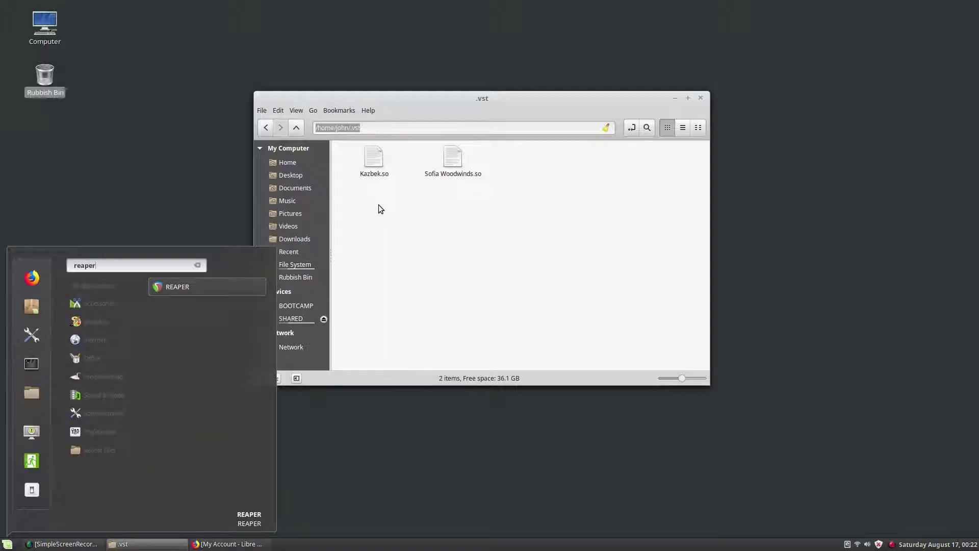
key(Return)
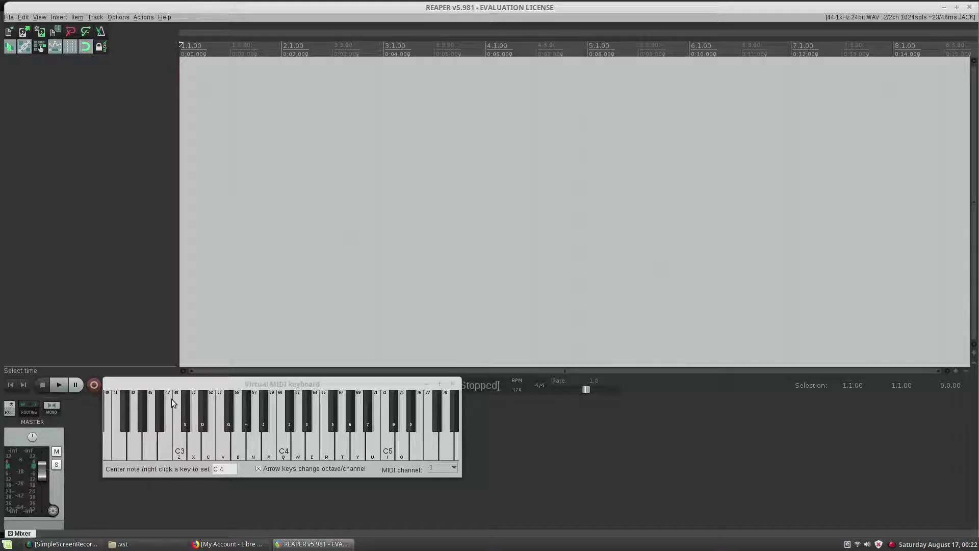
click(137, 544)
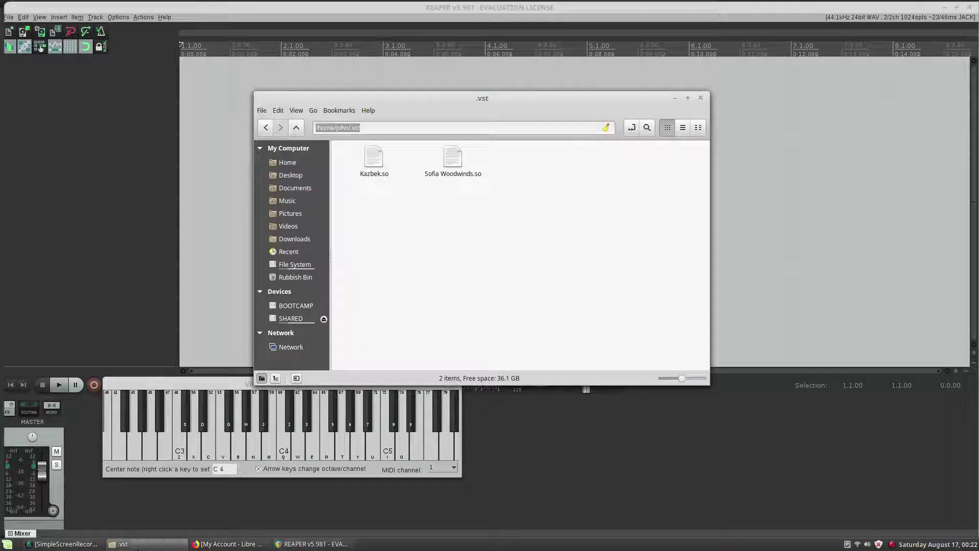
click(137, 545)
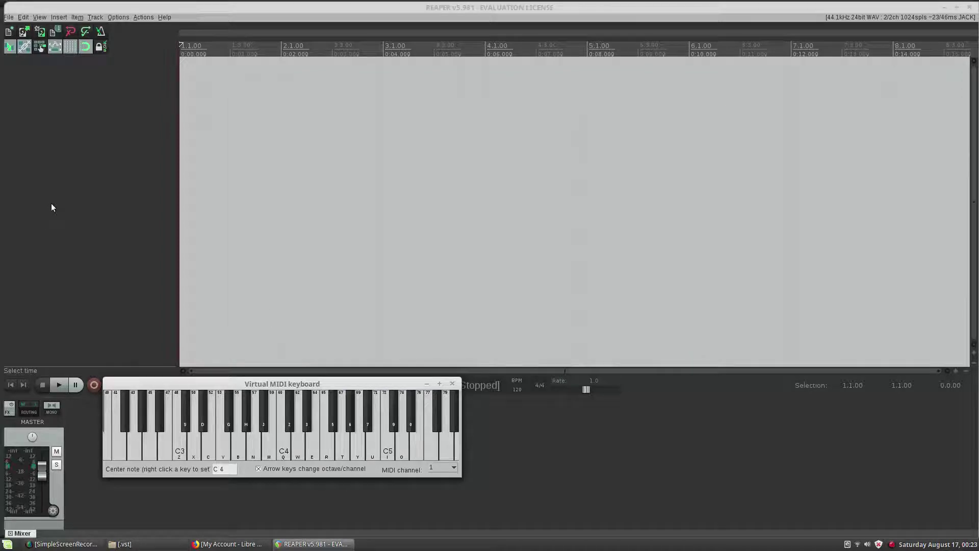
Insert a new track with the VSTi: Kazbek (Libre Wave) instrument and move its plugin window right
right_click(71, 76)
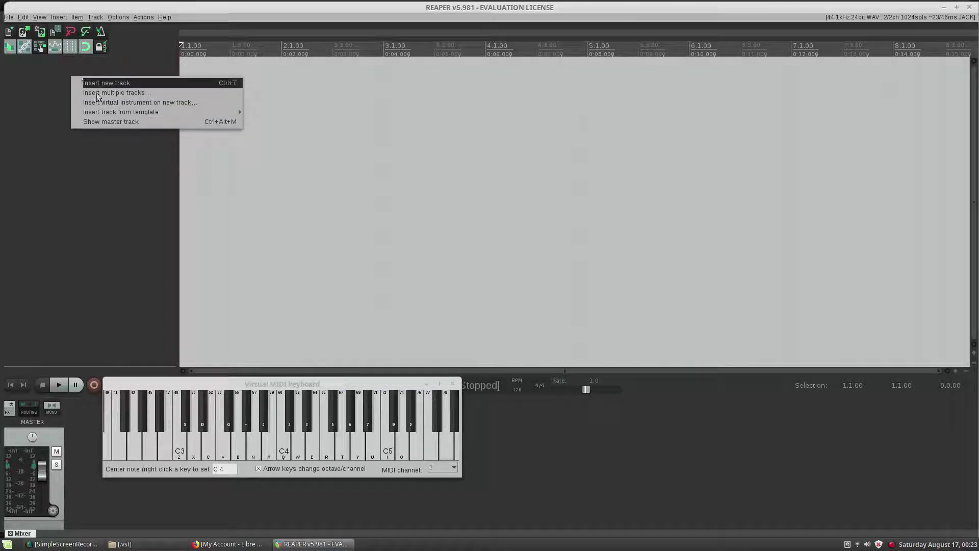
click(102, 102)
click(383, 117)
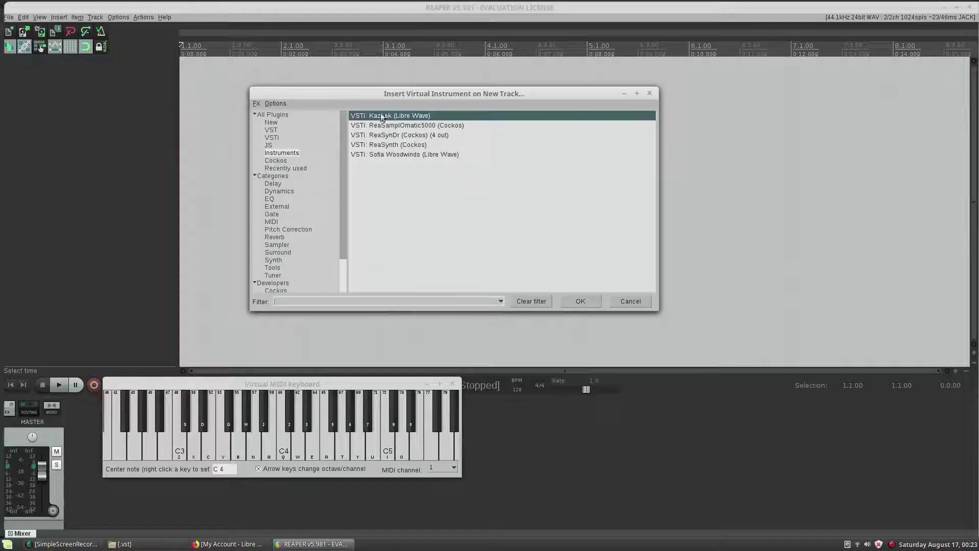
click(590, 303)
drag(328, 48, 509, 51)
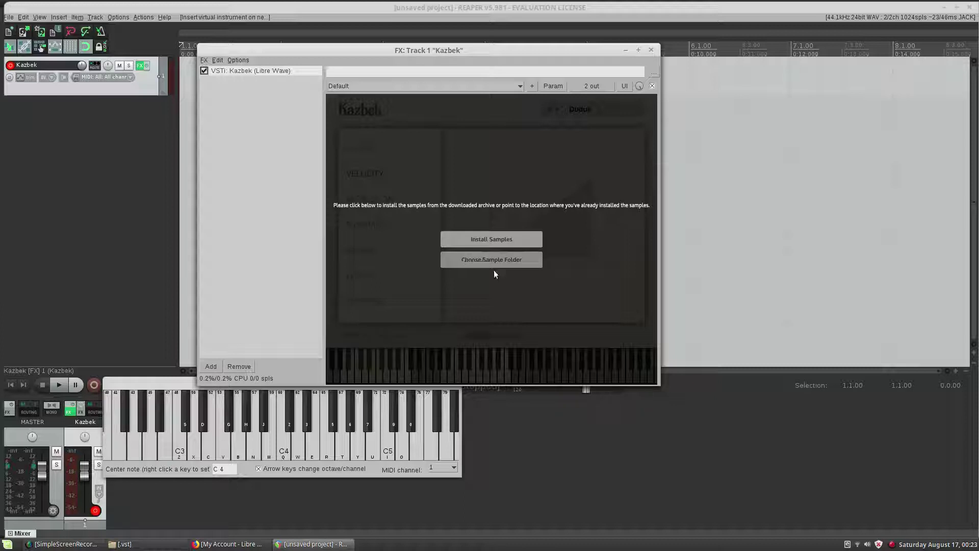
Choose Kazbek_1_0_0_Samples.hr1 in Downloads as the sample archive to install
click(500, 241)
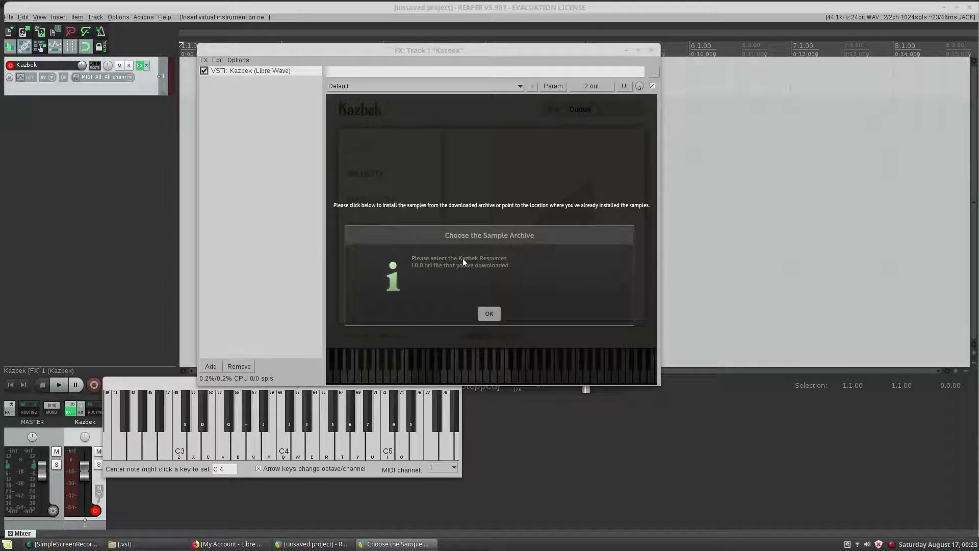
click(493, 315)
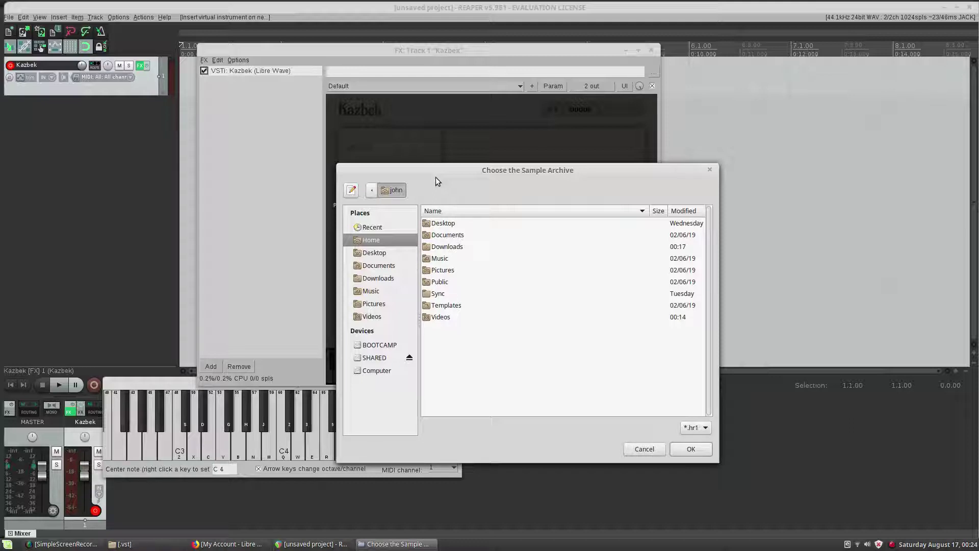
double_click(448, 246)
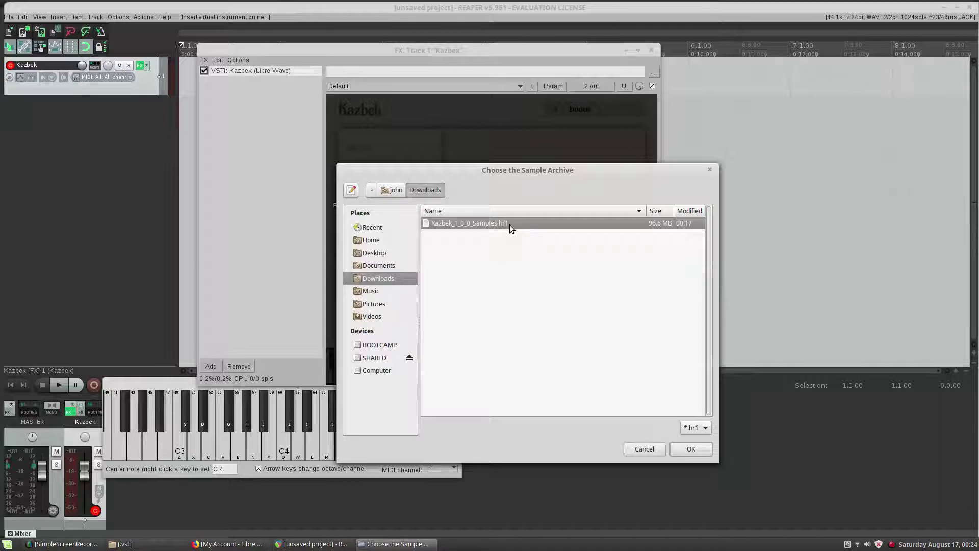
click(698, 450)
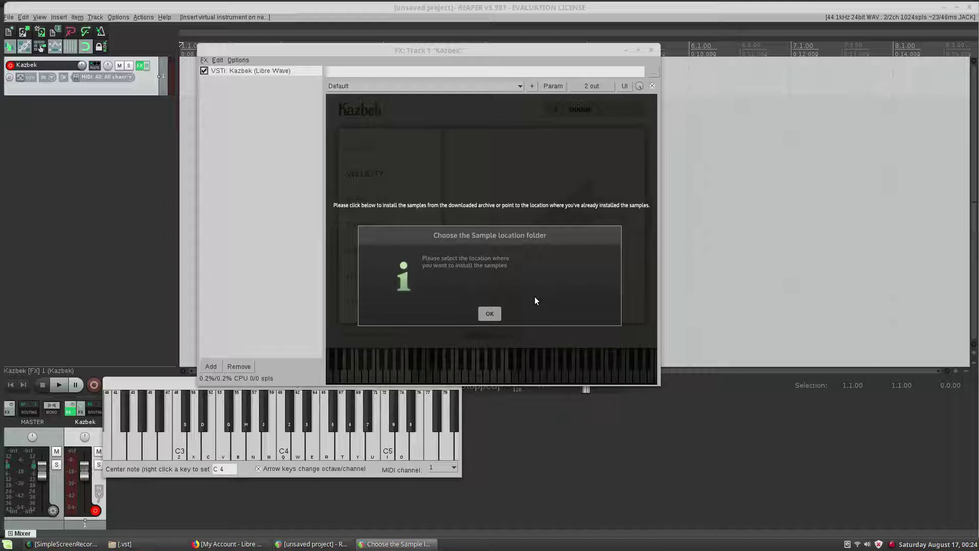
Create a 'kazbek samples' folder on the Desktop and set it as the sample folder
click(494, 313)
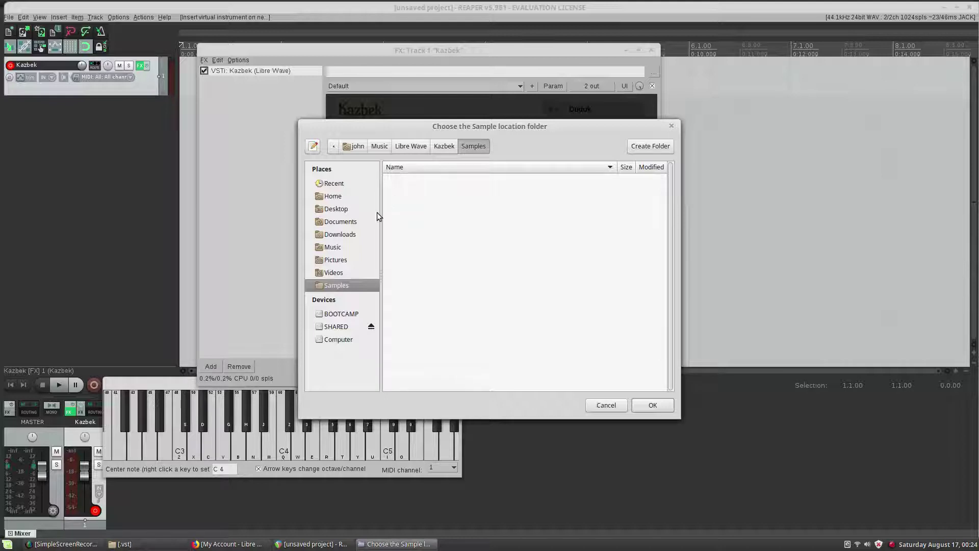
click(336, 209)
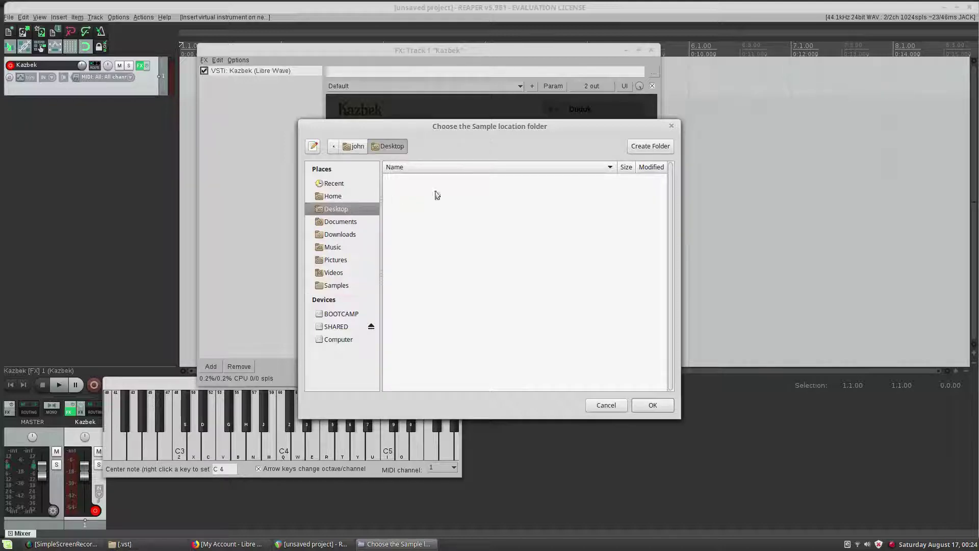
click(658, 147)
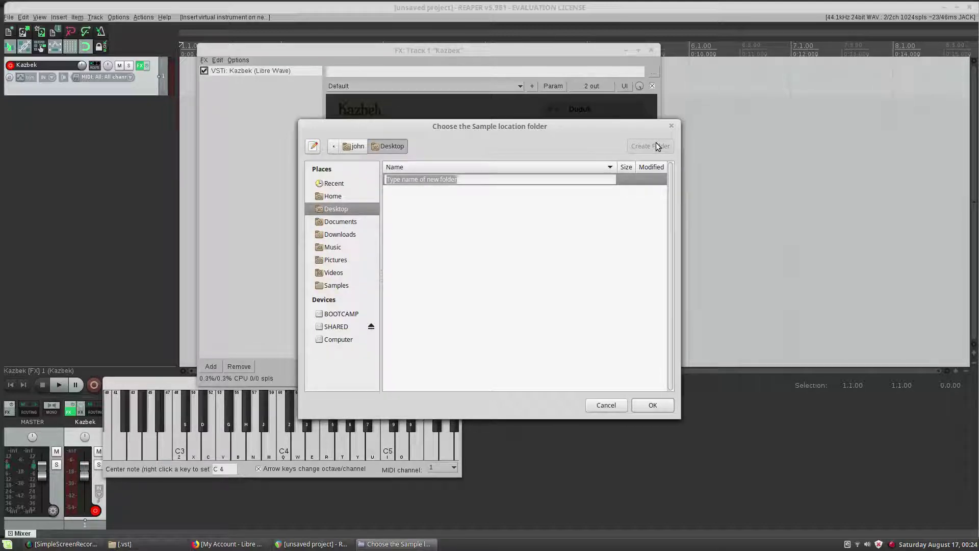
text(kazbek samples)
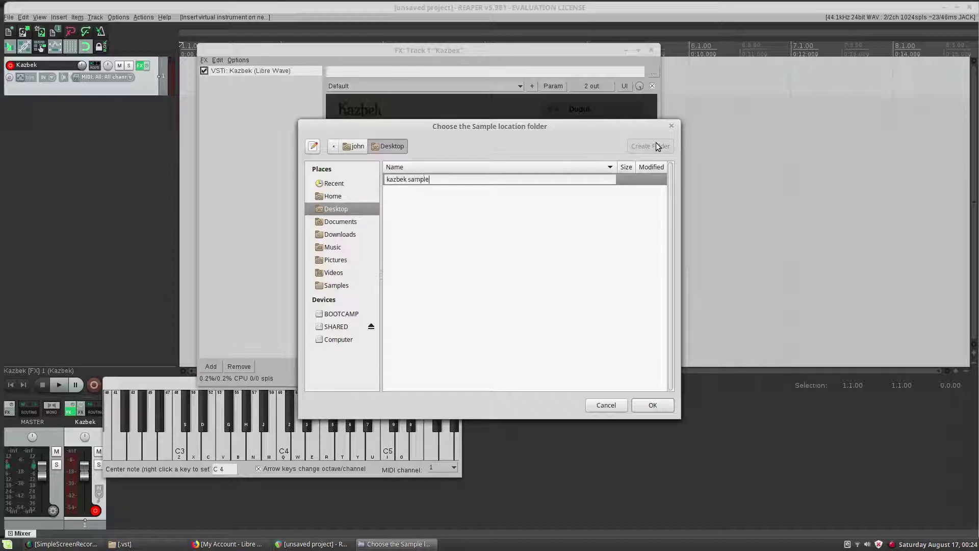
key(Return)
click(648, 406)
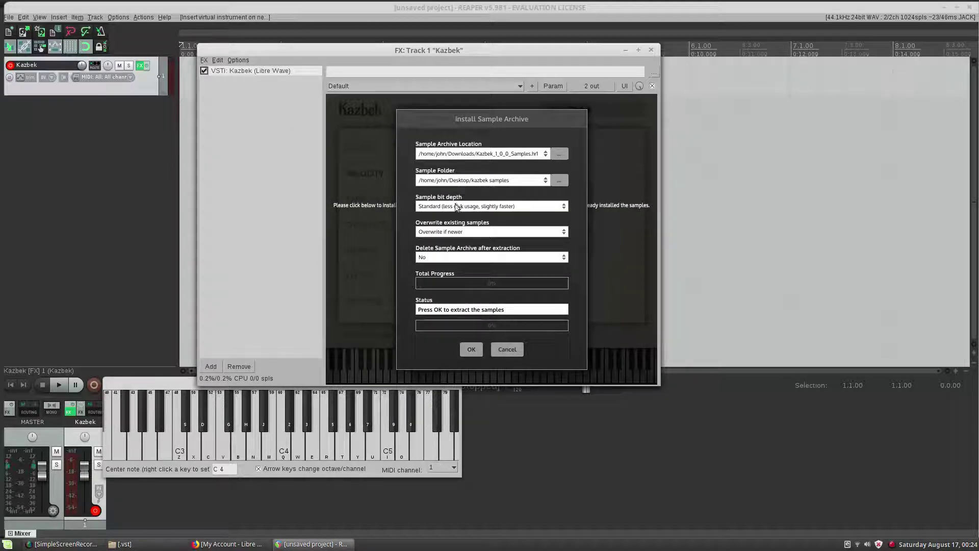
Choose Full Dynamics sample bit depth, keep Overwrite if newer, and set Delete Sample Archive to No
click(527, 209)
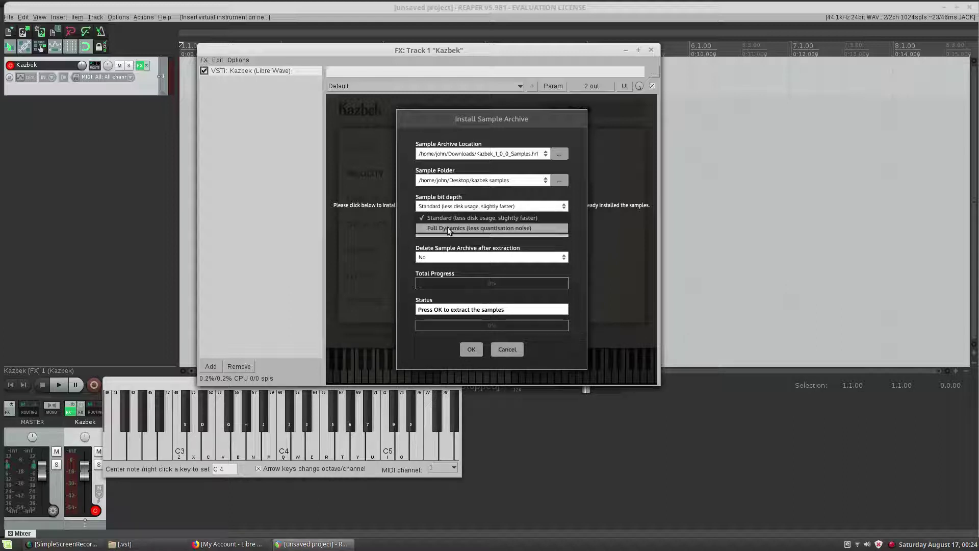
click(491, 228)
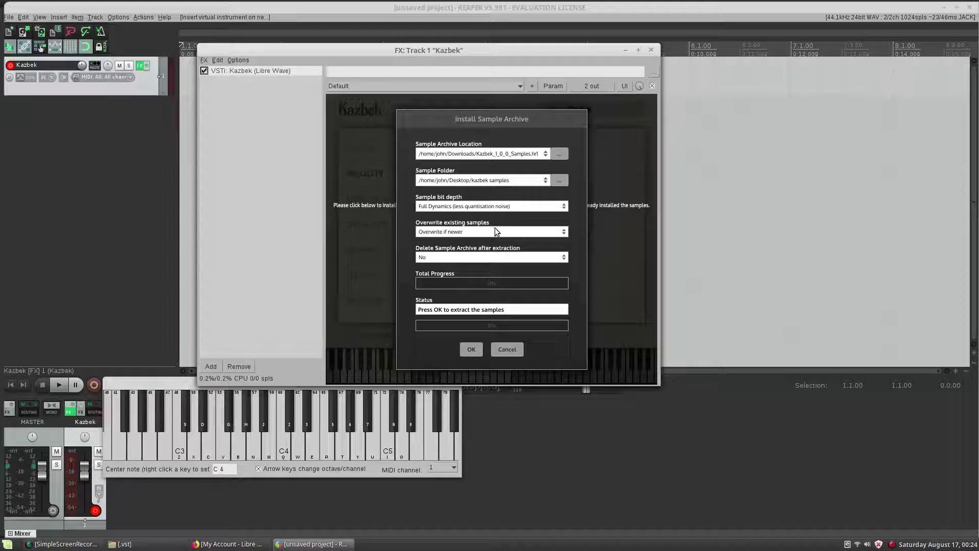
click(495, 230)
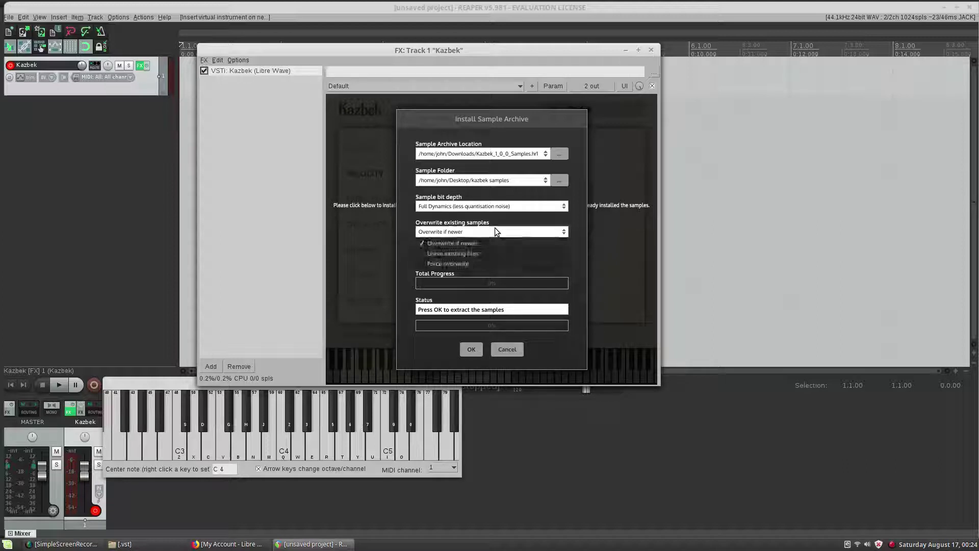
click(467, 244)
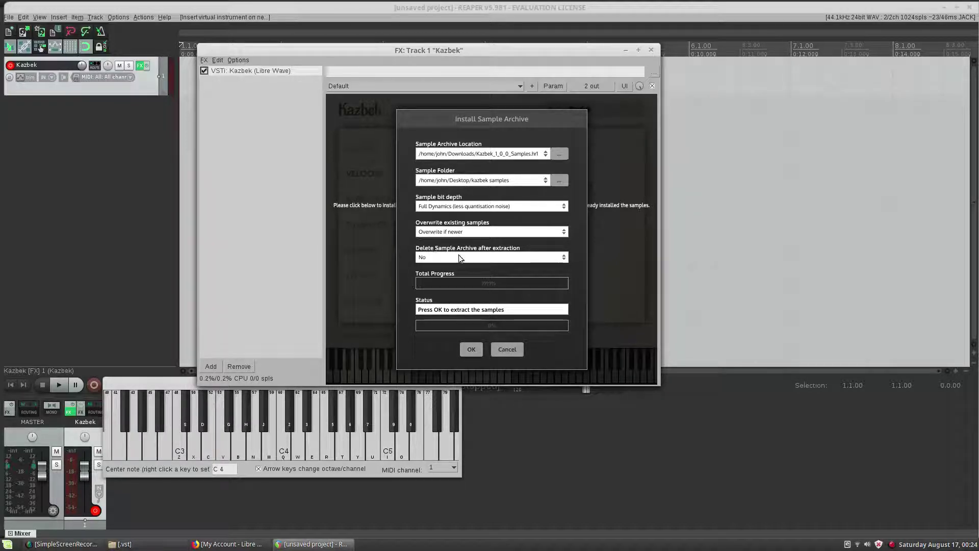
click(524, 258)
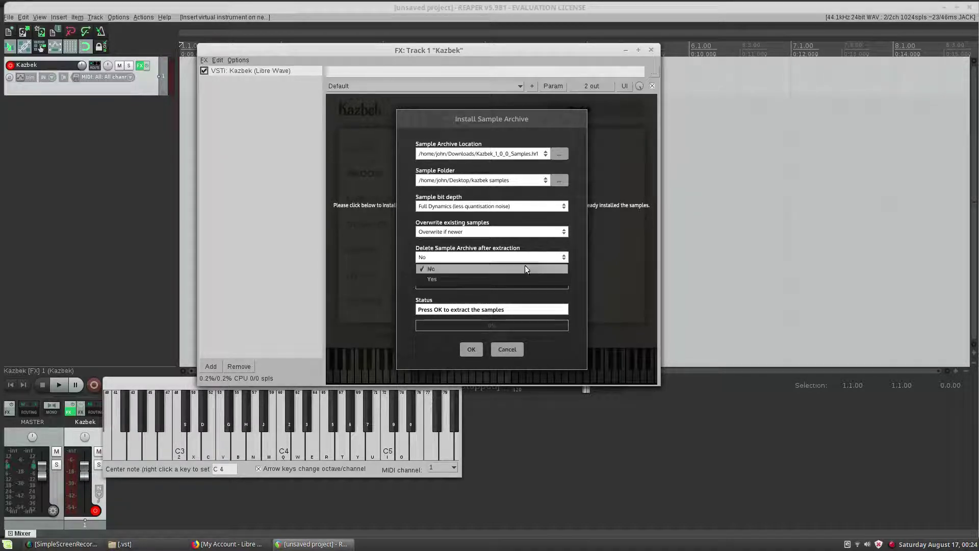
click(523, 269)
click(515, 258)
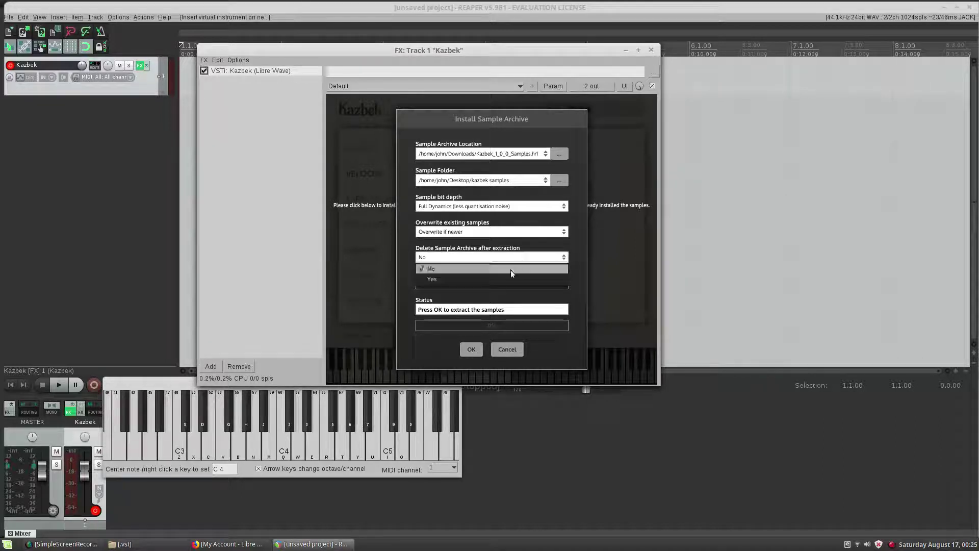
click(475, 256)
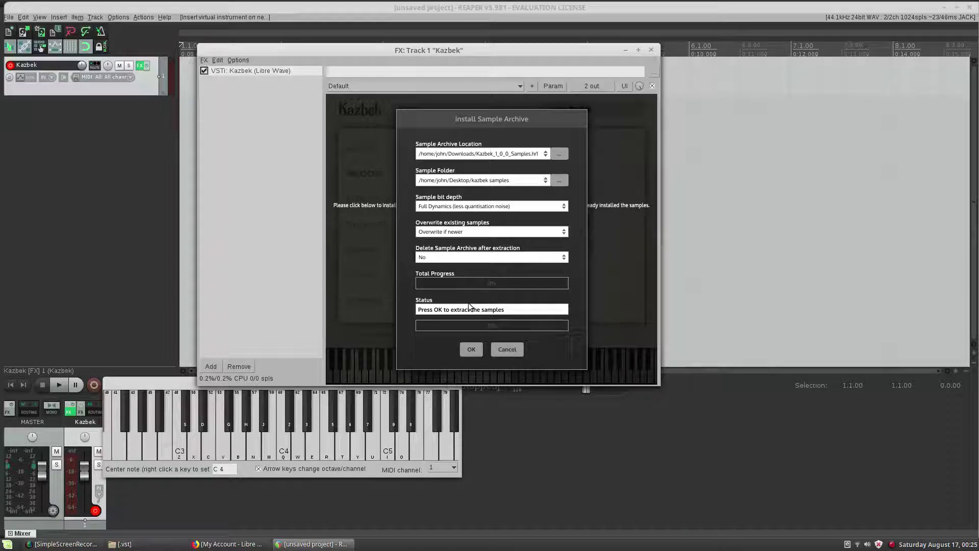
Extract the Kazbek samples, dismiss the import confirmation, and play three test notes on the Duduk instrument
click(470, 350)
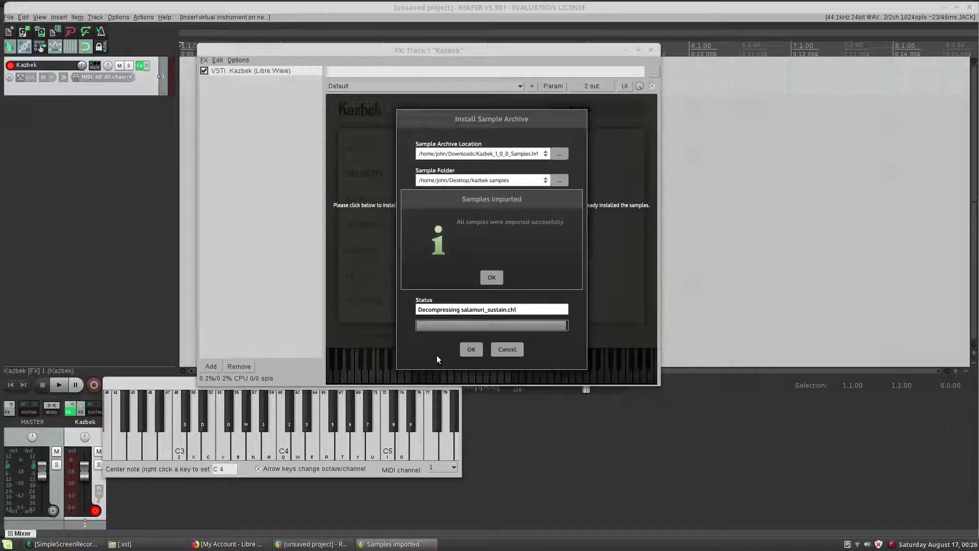
click(492, 280)
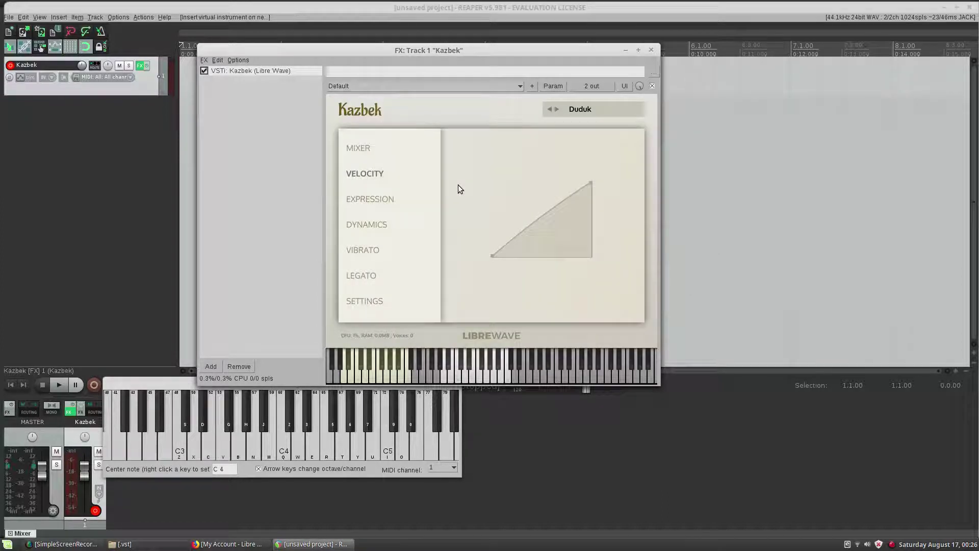
click(469, 373)
click(482, 373)
click(483, 374)
Close the FX window, remove the old Kazbek track, and insert Kazbek as a virtual instrument on a new track
click(652, 50)
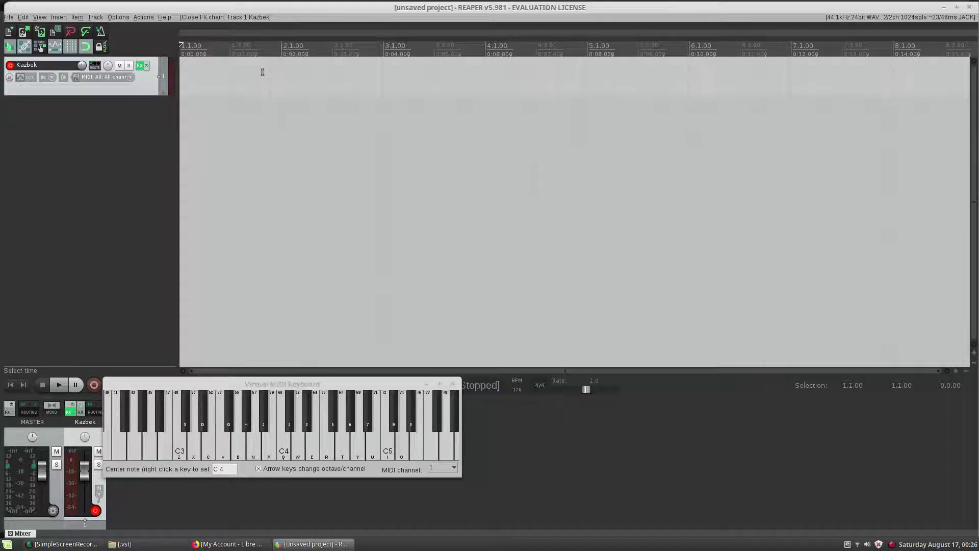
right_click(113, 92)
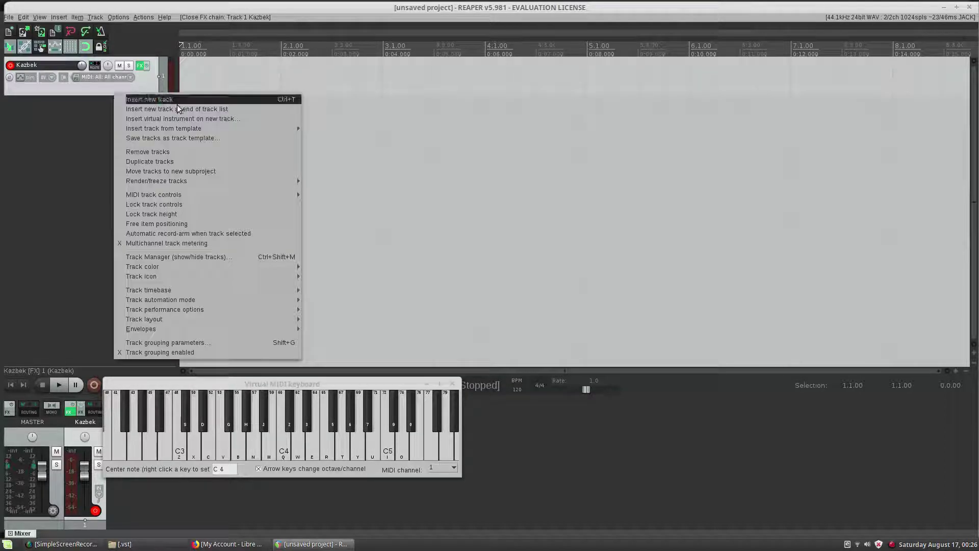
click(173, 151)
right_click(85, 89)
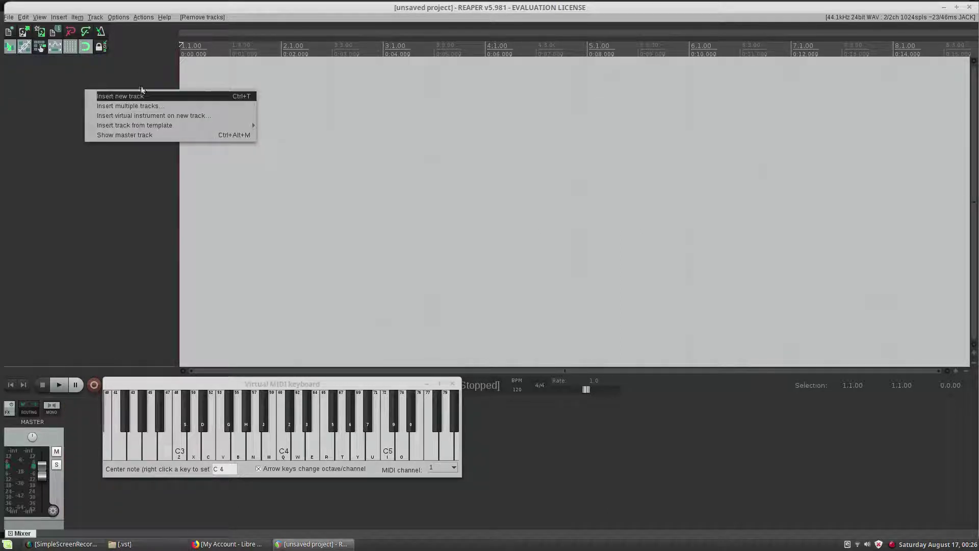
click(141, 117)
click(384, 117)
double_click(384, 116)
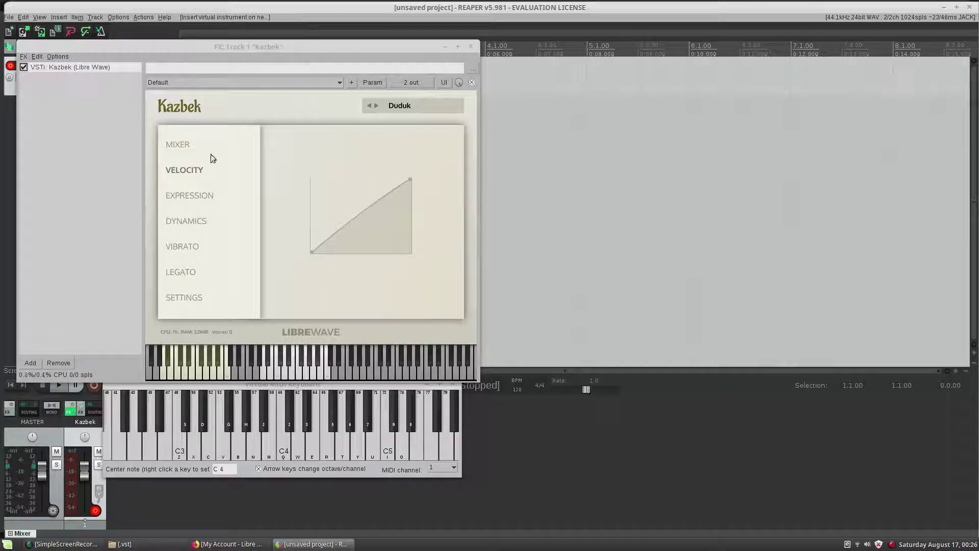
Play a short phrase of notes around C4, D4, E4, A3 and B3 on the Virtual MIDI keyboard
click(287, 454)
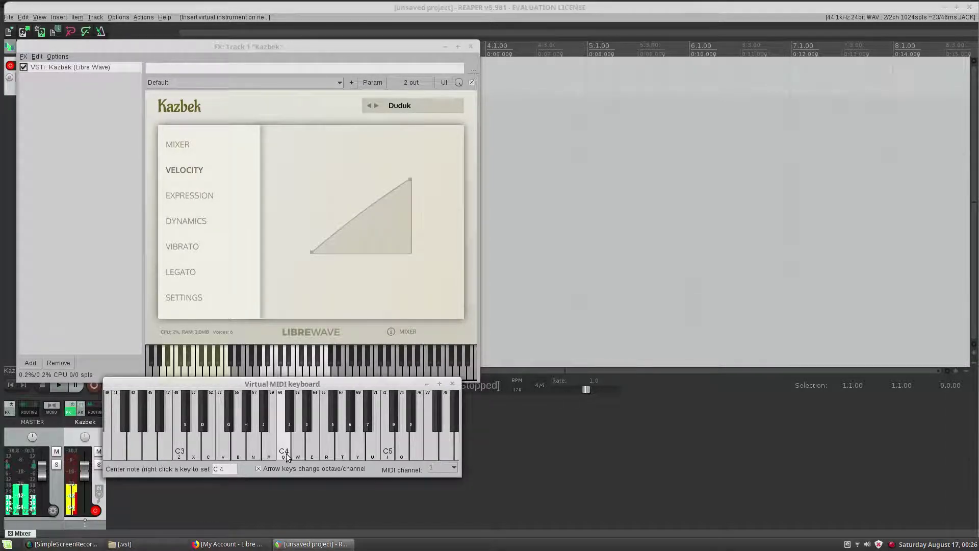
click(297, 452)
click(312, 451)
click(294, 451)
click(283, 453)
click(253, 457)
click(284, 453)
click(298, 454)
click(309, 457)
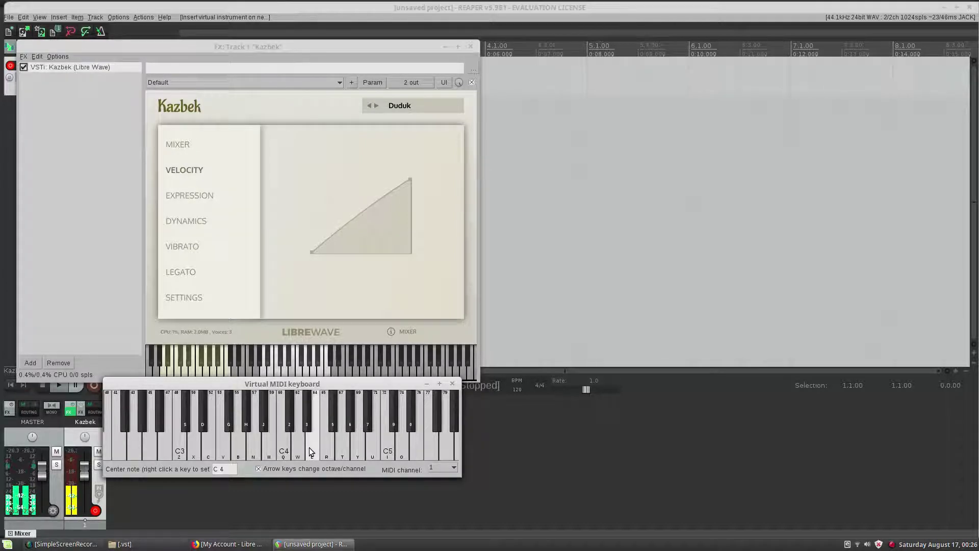
click(301, 453)
click(292, 453)
click(291, 453)
click(291, 454)
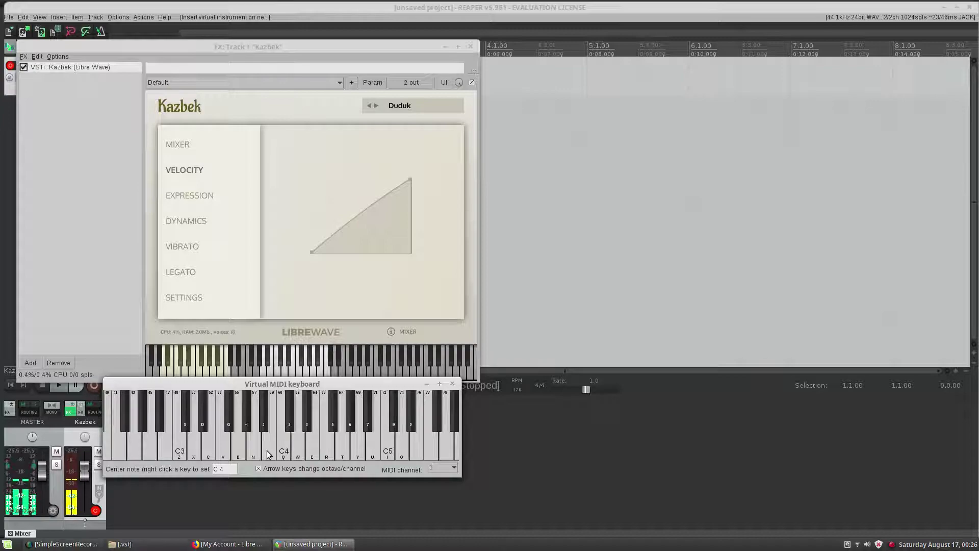